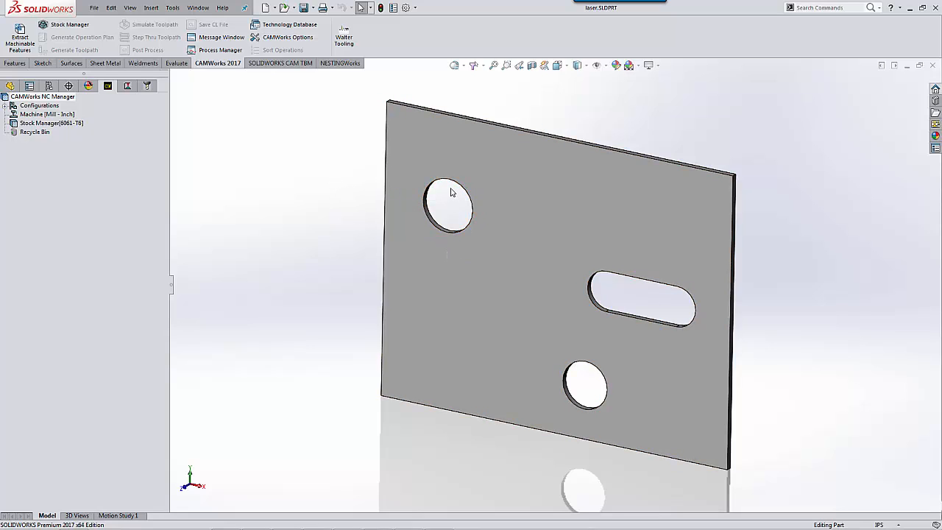
Step: Set the maximum diameter for hole recognition to .001 in the CAMWorks mill feature options
left_click(307, 37)
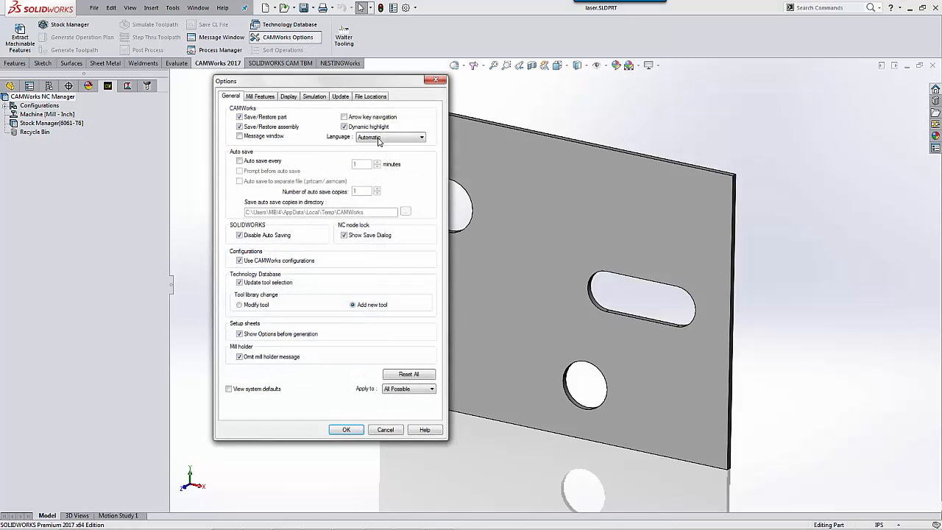
left_click(259, 95)
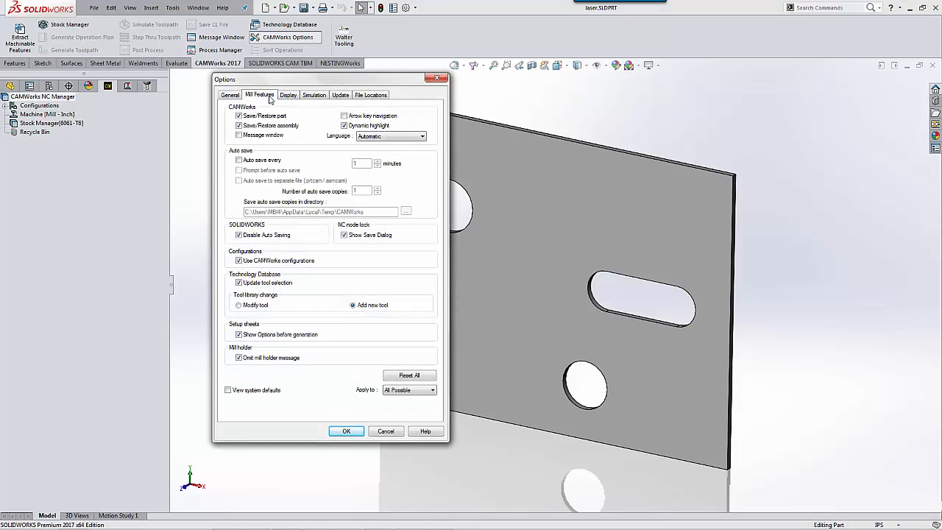
left_click_drag(316, 278, 282, 277)
type("001")
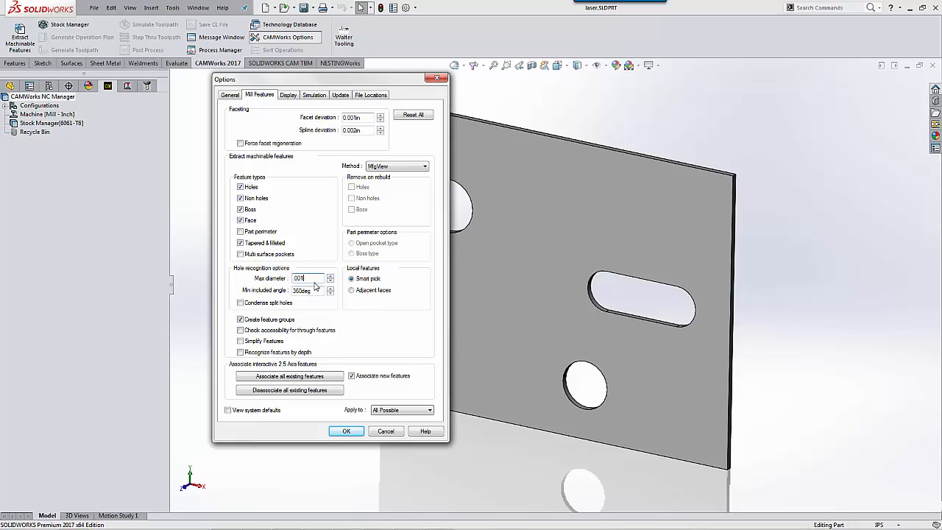
left_click(347, 432)
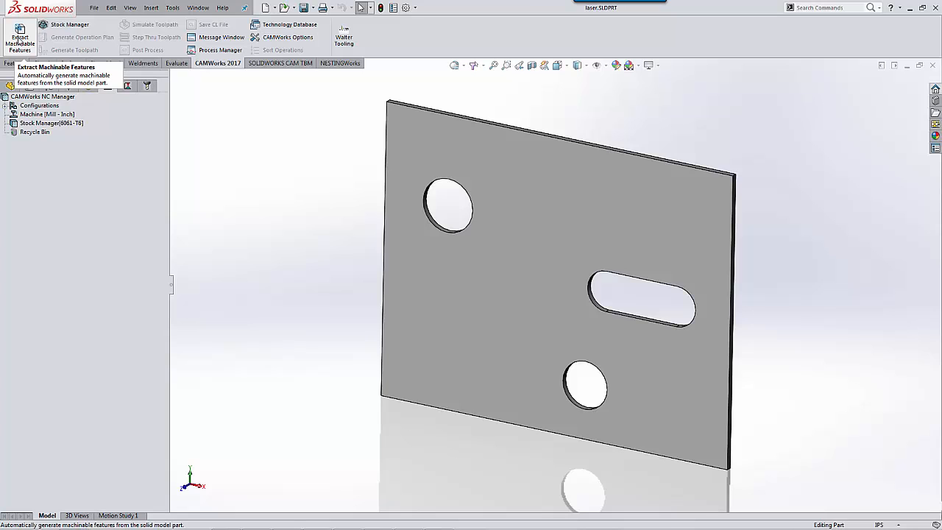
Step: Extract the plate's machinable features with their milling operations and toolpaths, and inspect the Rough Mill3 toolpath on the circular pocket
left_click(19, 38)
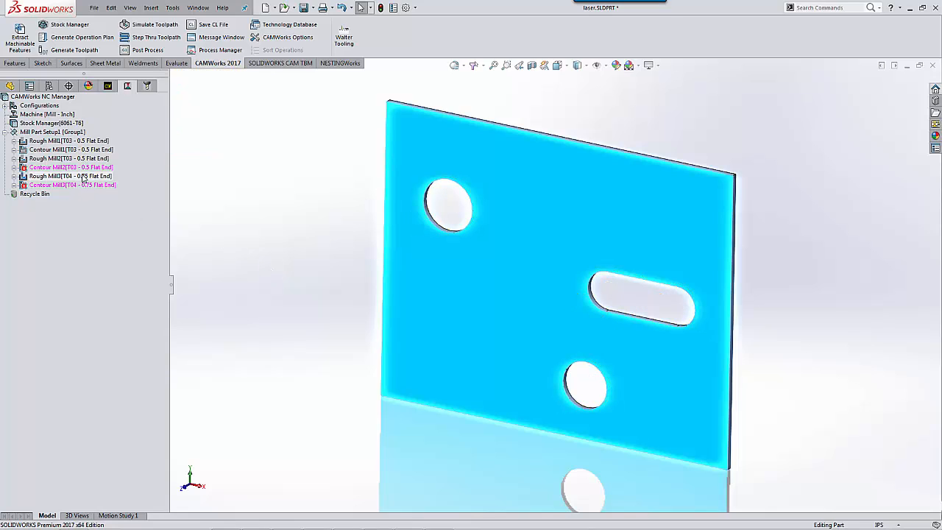
left_click(84, 178)
middle_click_drag(377, 253, 389, 210)
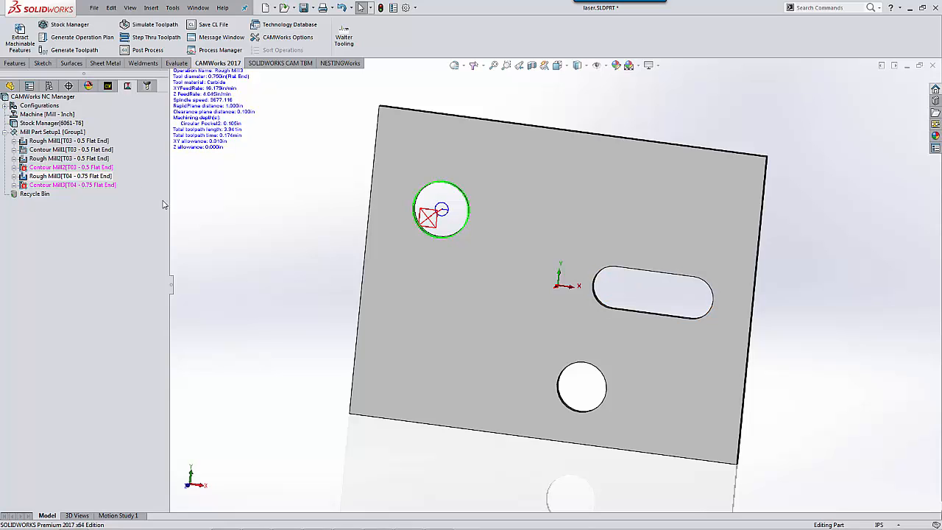
middle_click_drag(304, 248, 273, 283)
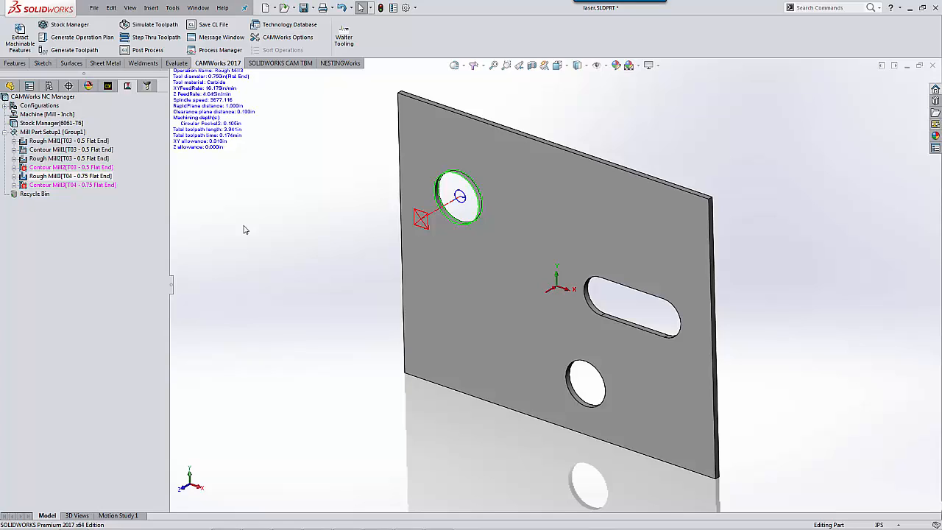
Step: Delete the Rough Mill1, Rough Mill2 and Rough Mill3 operations from Mill Part Setup1, keeping only the contour operations
left_click(76, 141)
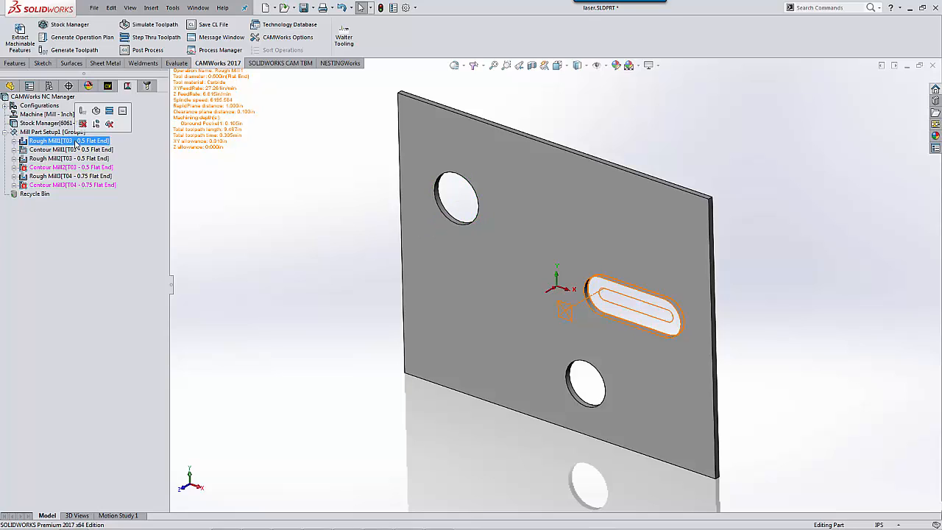
key("Delete")
key("Return")
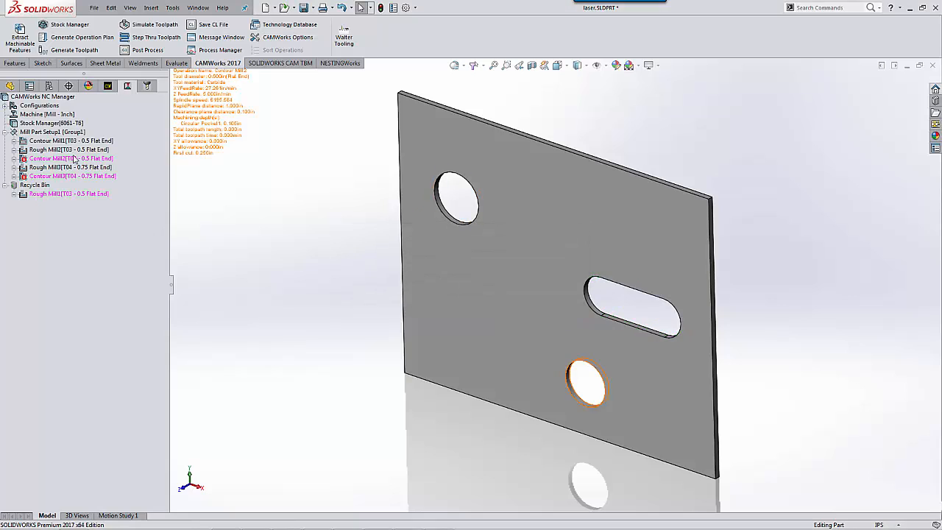
left_click(67, 150)
key("Delete")
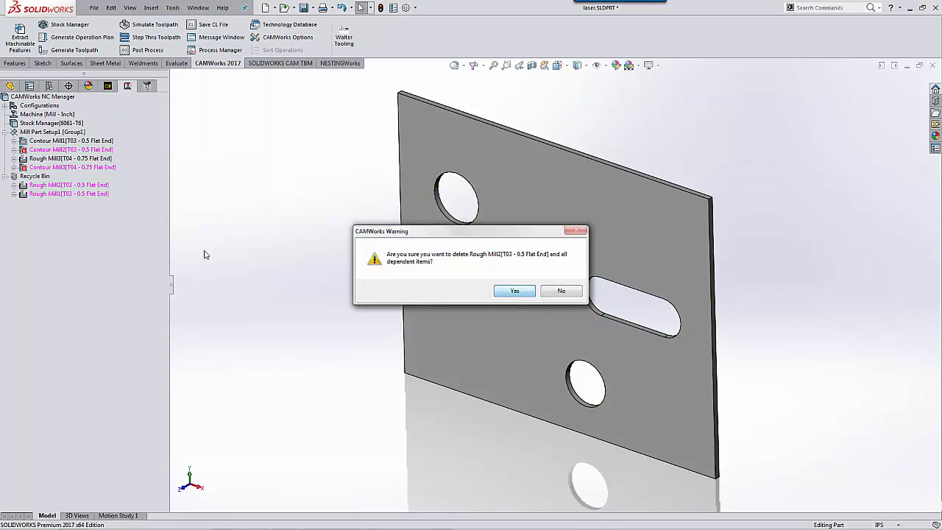
key("Return")
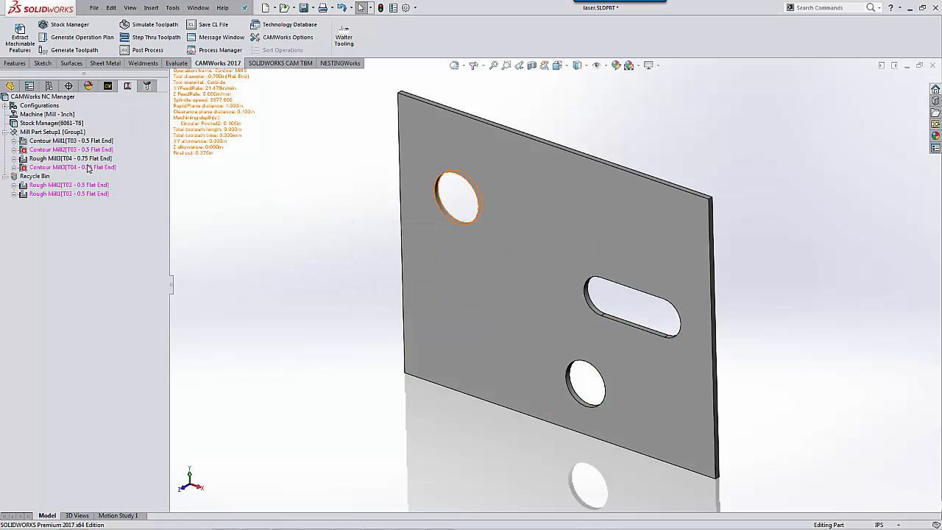
left_click(80, 159)
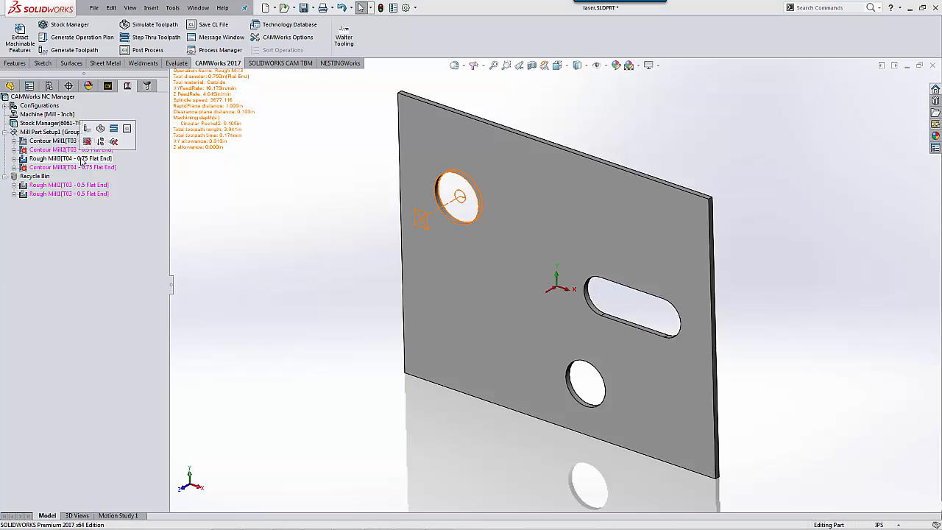
key("Delete")
left_click(515, 291)
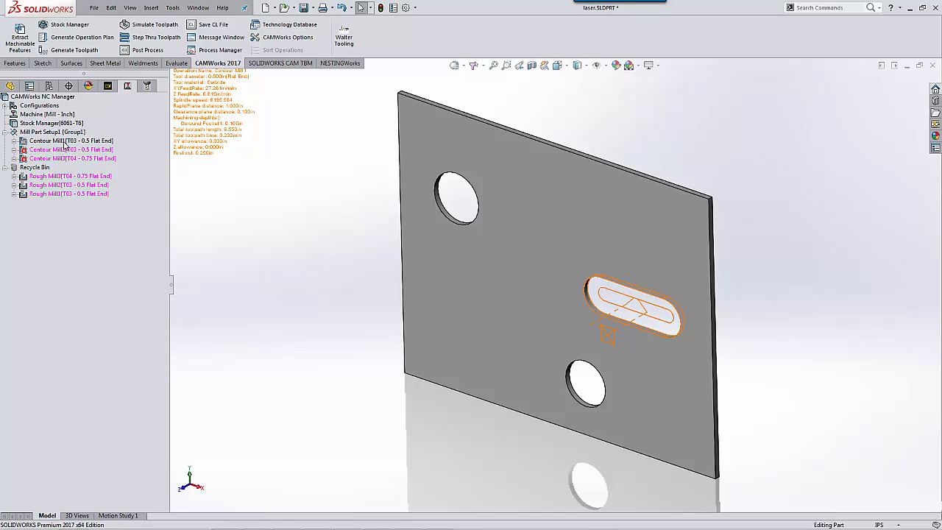
Step: Start a new tool in Tool Crib 2 (Inch) and set its tool type to Flat End
left_click(147, 86)
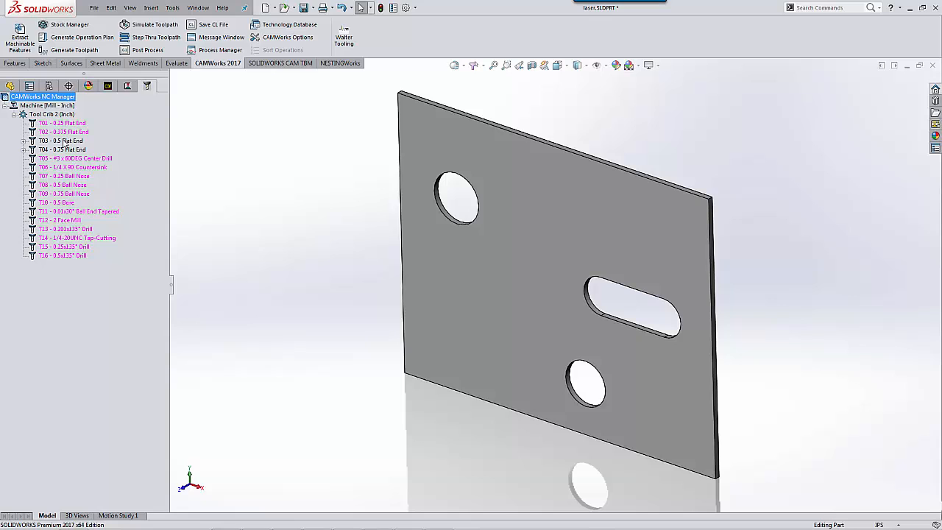
right_click(54, 115)
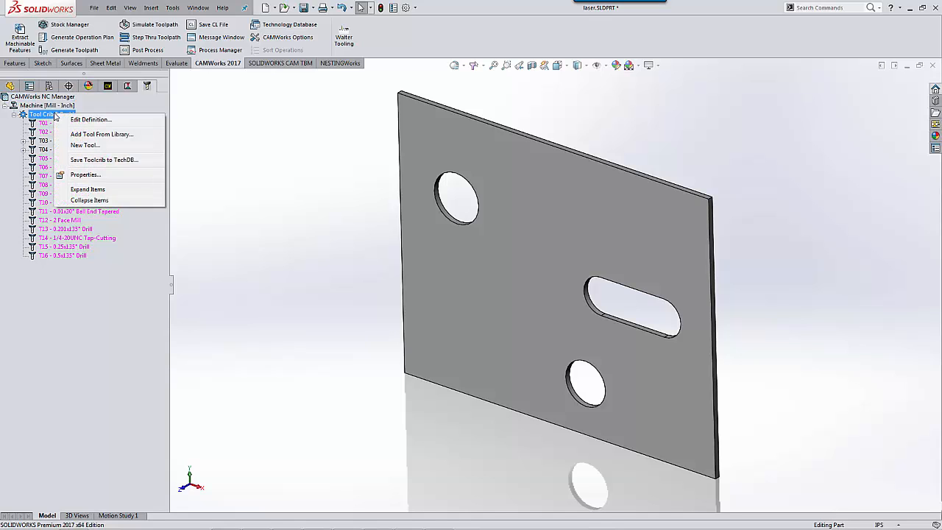
left_click(79, 146)
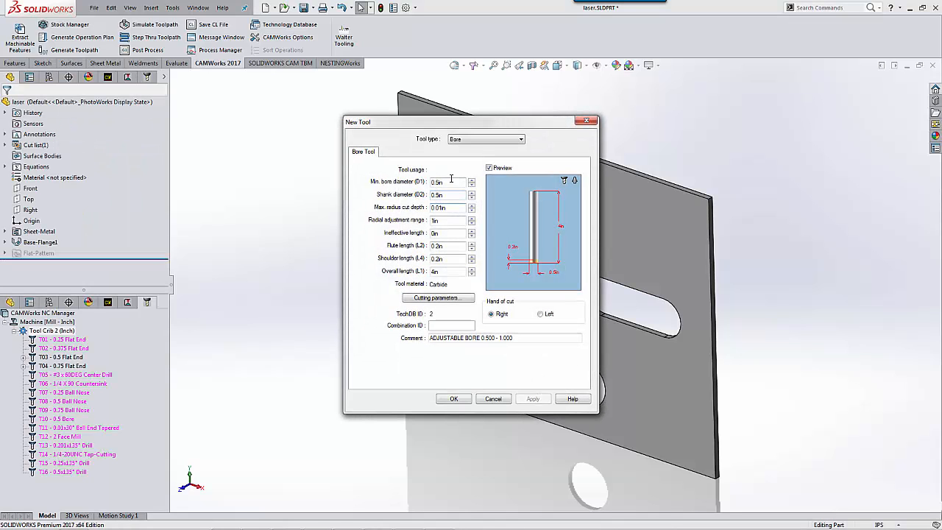
left_click(451, 179)
left_click(479, 138)
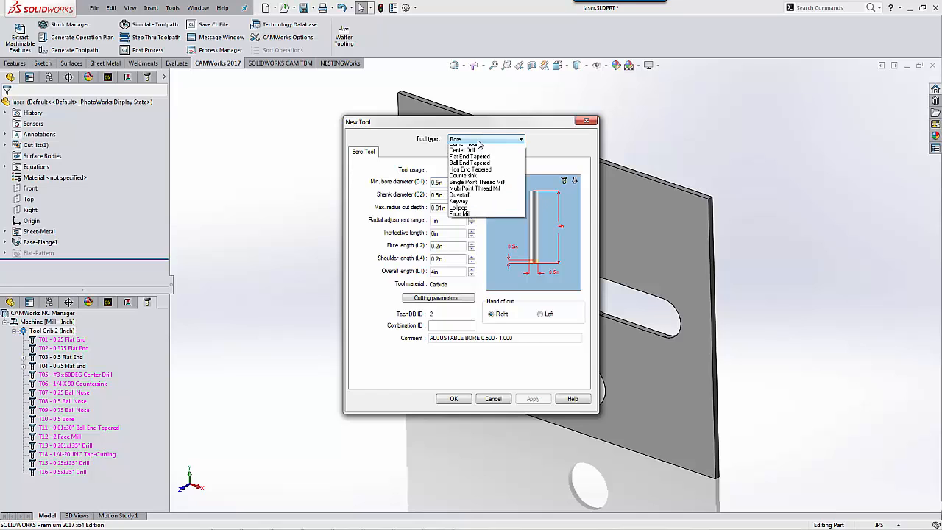
left_click(475, 165)
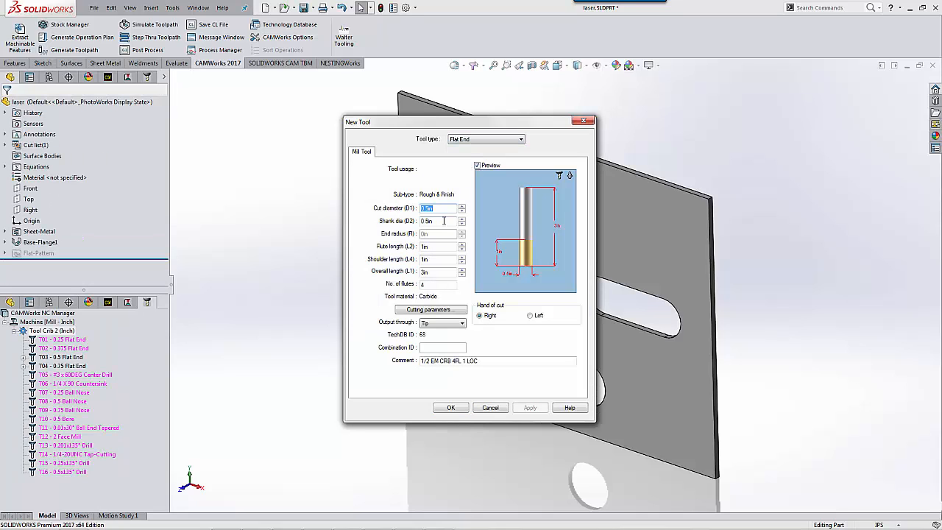
Step: Set the new tool's cut and shank diameters to 0.005 in, enter the comment ".005 laser beam", and add it to the crib
type("005")
key("Tab")
type("00")
key("Tab")
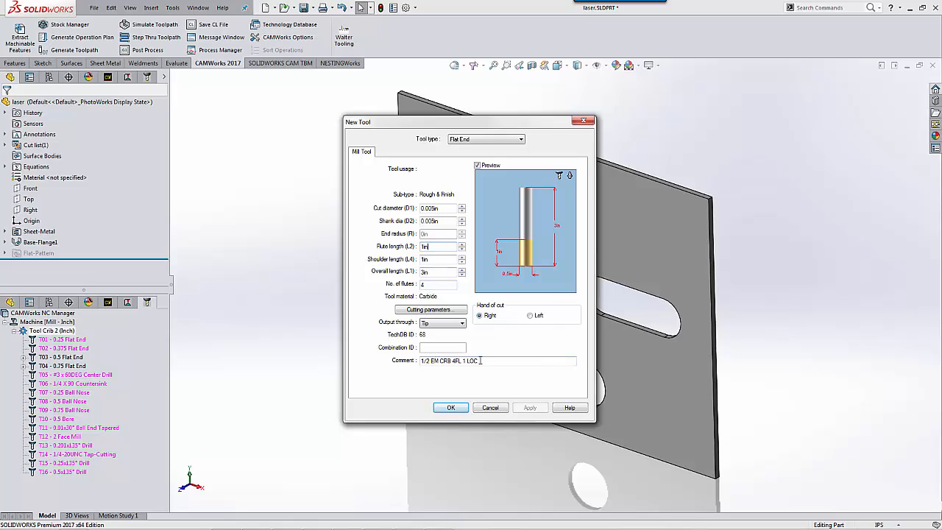
left_click_drag(480, 361, 404, 356)
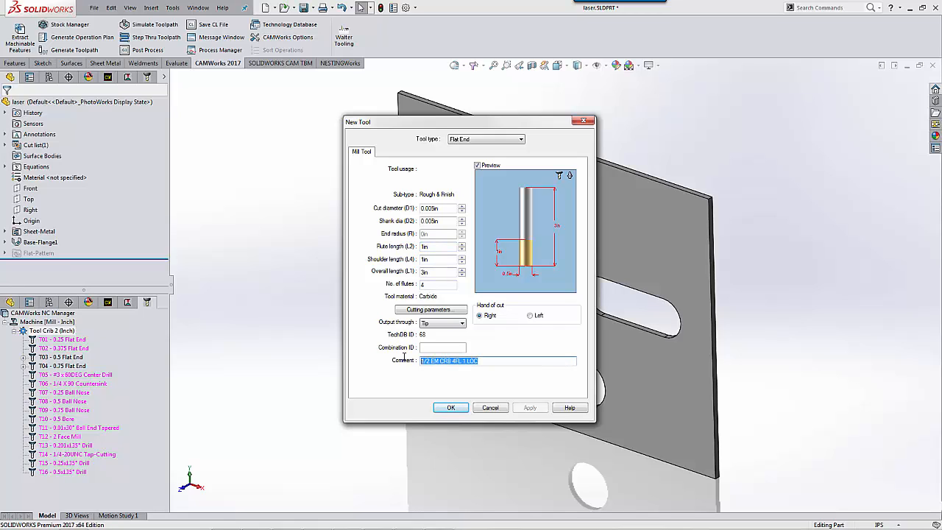
type("5 laser beam")
left_click(450, 407)
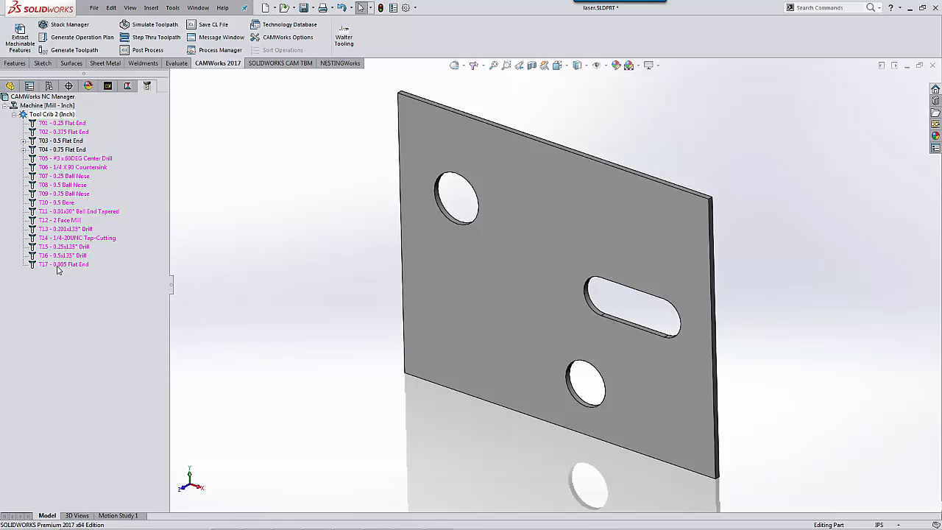
Step: Reassign Contour Mill1, Contour Mill2 and Contour Mill3 from the 0.5 and 0.75 flat end mills to tool T17, the 0.005 Flat End
left_click(23, 144)
left_click(59, 150)
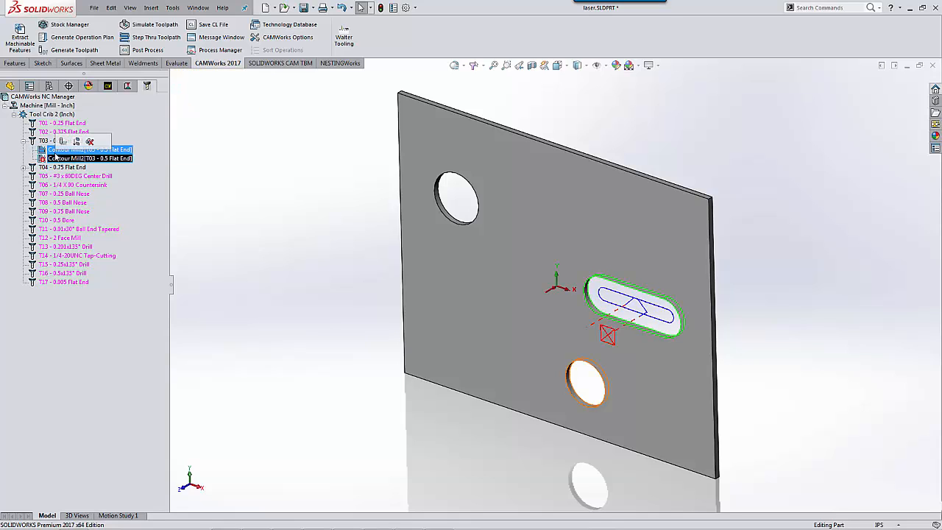
left_click_drag(55, 154, 74, 281)
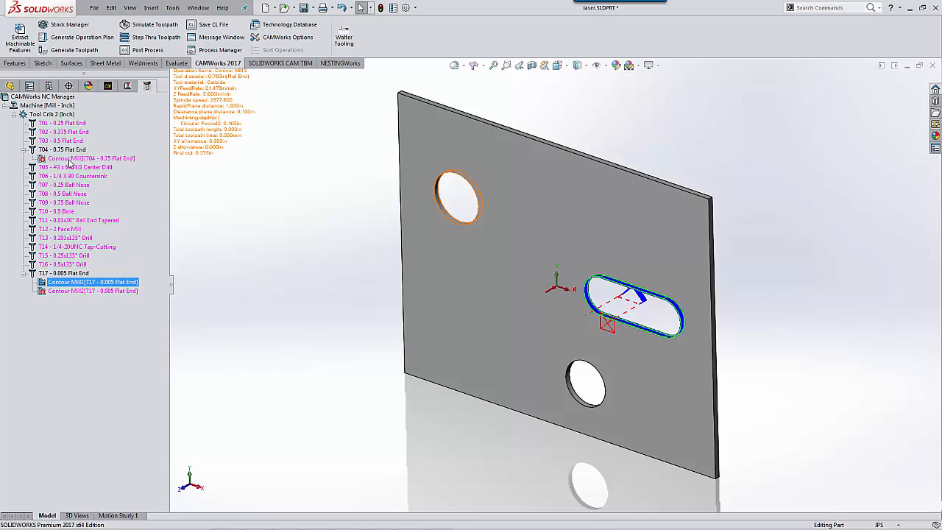
left_click_drag(70, 163, 73, 273)
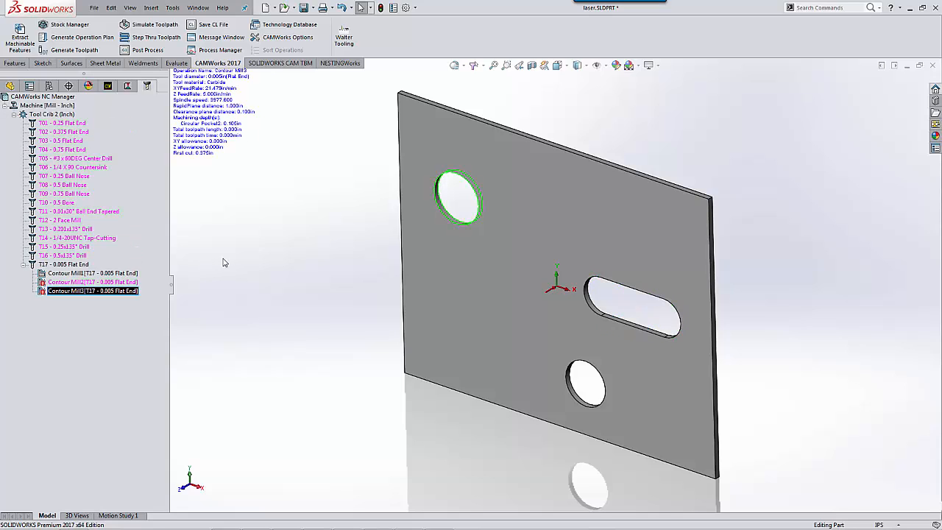
left_click(230, 253)
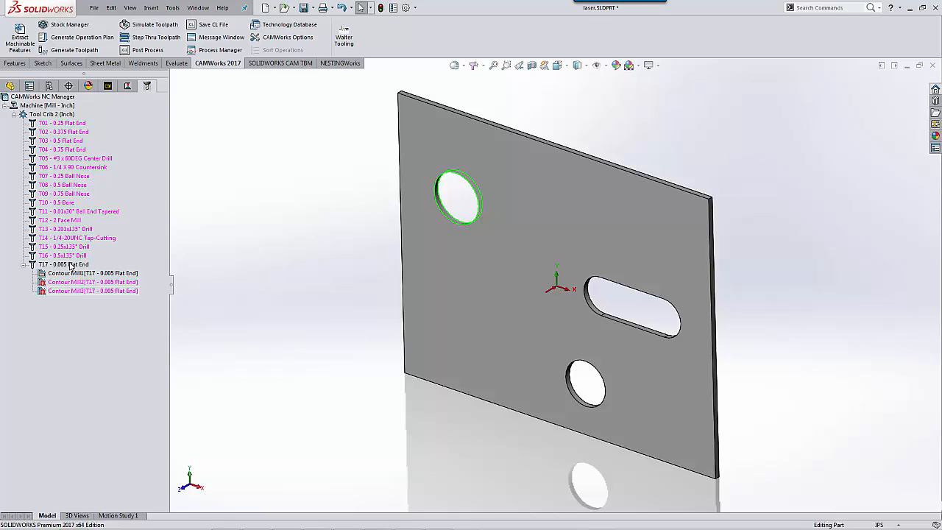
Step: Open the tool crib's definition and save it to the database as a new tool crib named Laser
right_click(58, 116)
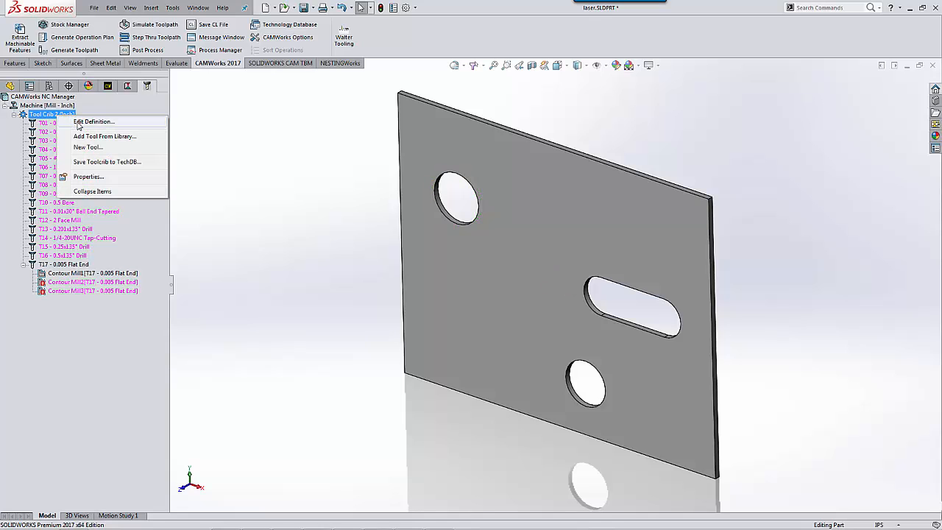
left_click(78, 124)
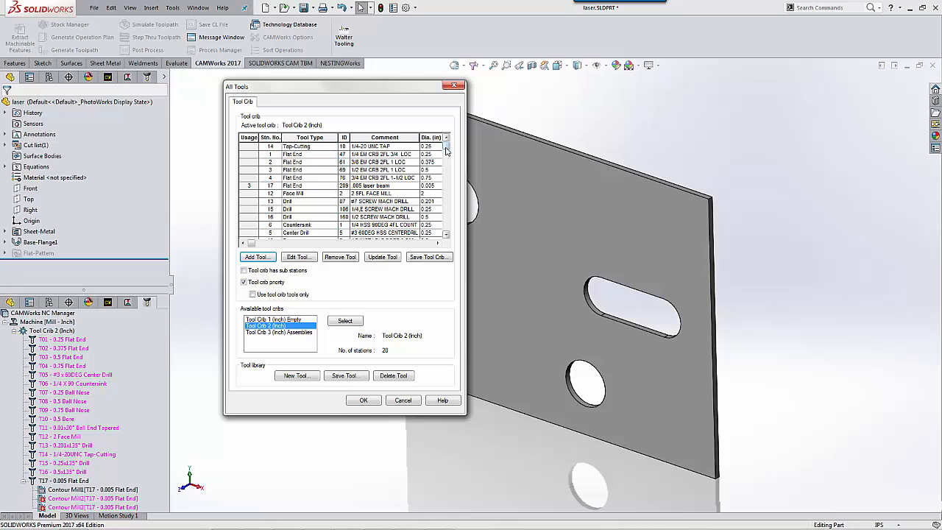
scroll(446, 204, "down", 1)
scroll(445, 213, "down", 1)
scroll(446, 221, "up", 2)
left_click(430, 258)
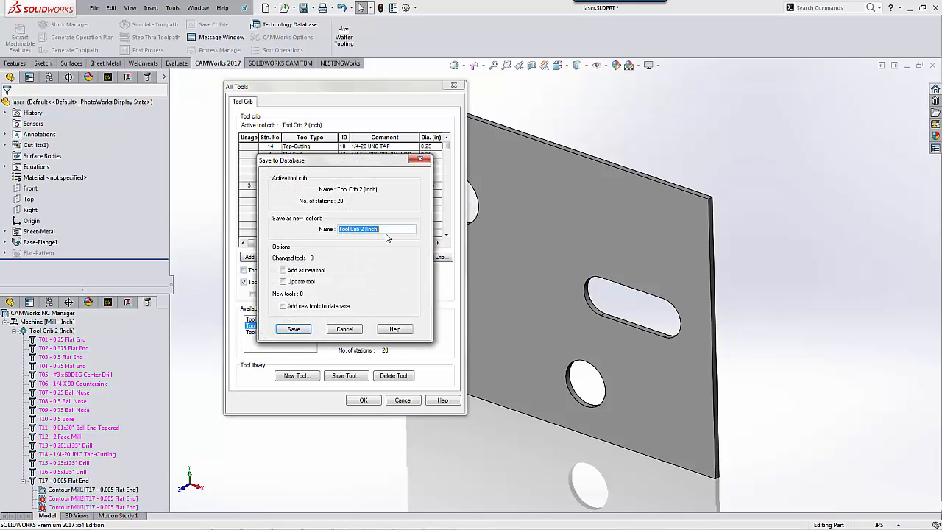
type("Laser")
left_click(293, 329)
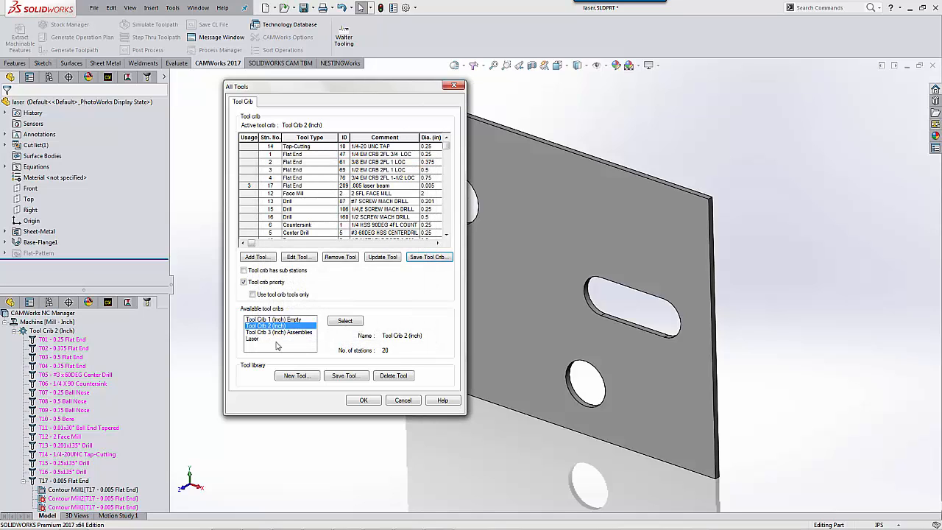
Step: Make Laser the active tool crib, with the Auto option for adding any missing assigned tools
left_click(259, 339)
left_click(345, 321)
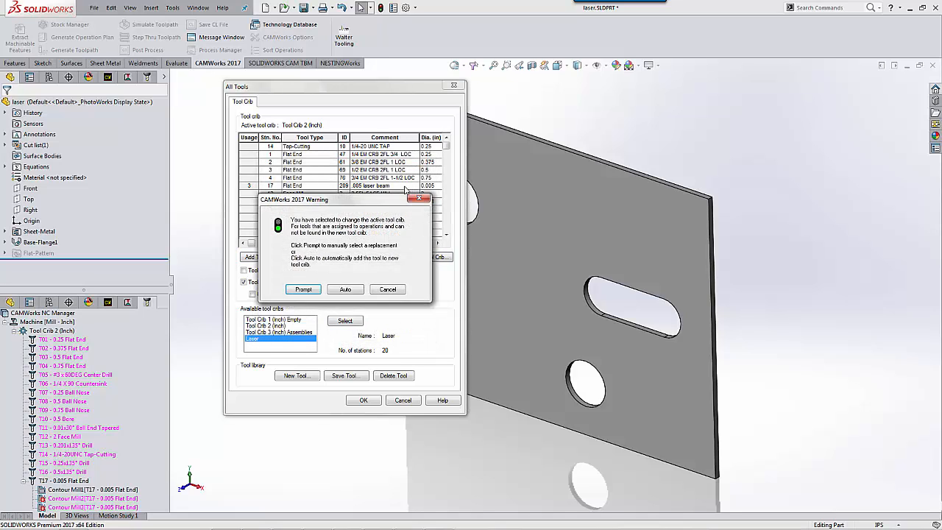
left_click(346, 289)
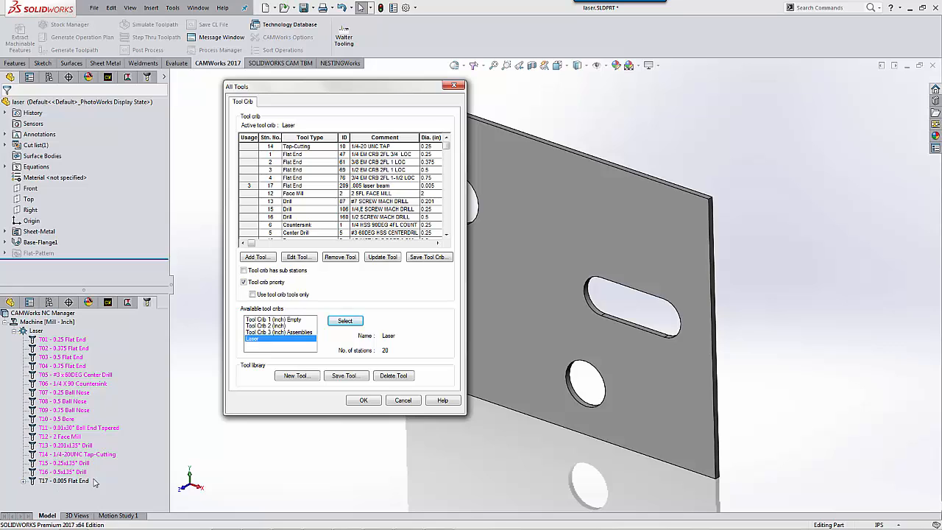
left_click(371, 401)
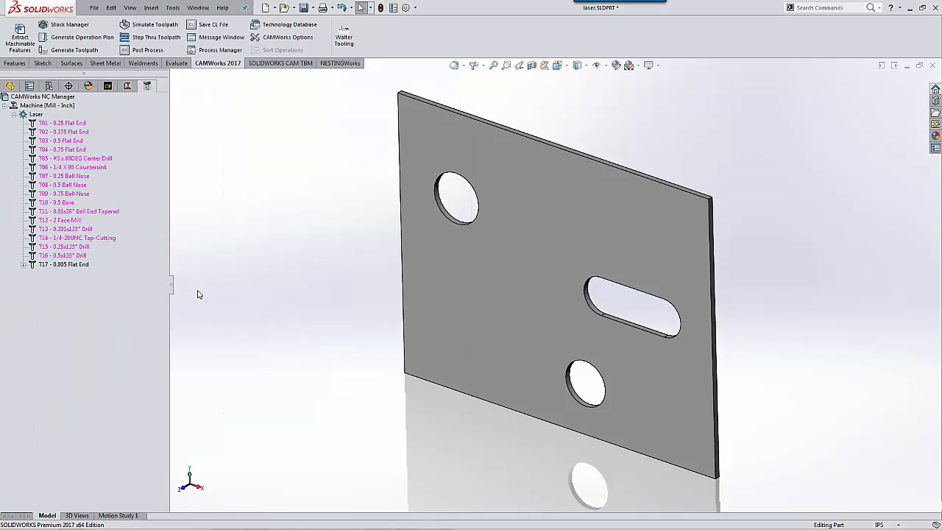
Step: Generate the toolpaths for all operations in Mill Part Setup1 and inspect the contour toolpaths, closely at the obround slot
left_click(23, 264)
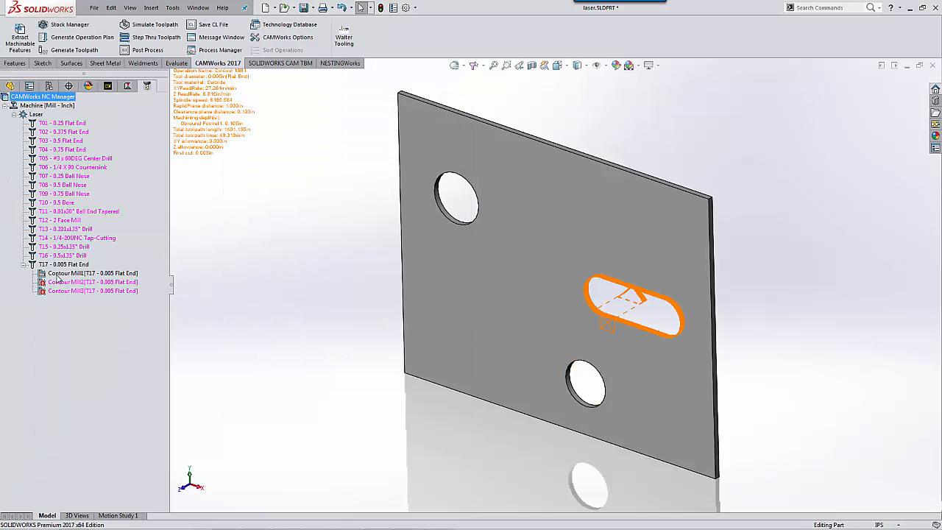
left_click(128, 85)
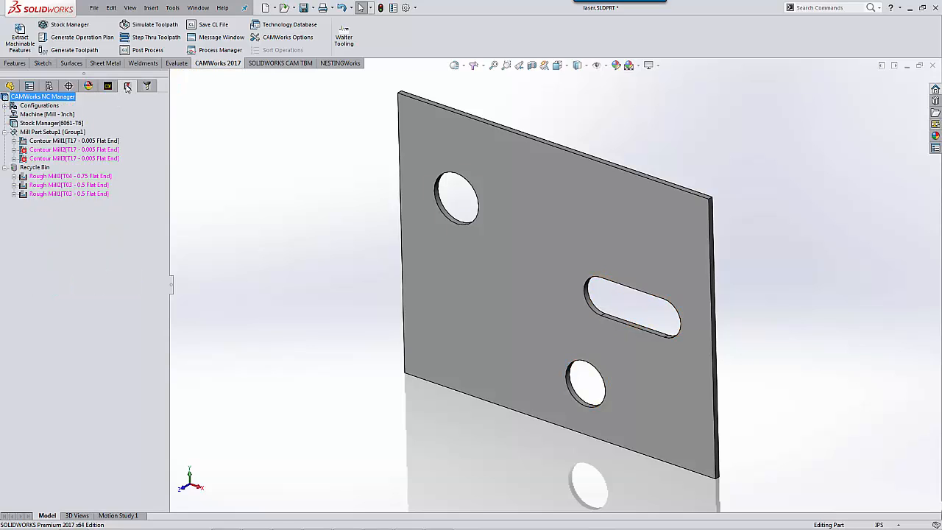
right_click(66, 131)
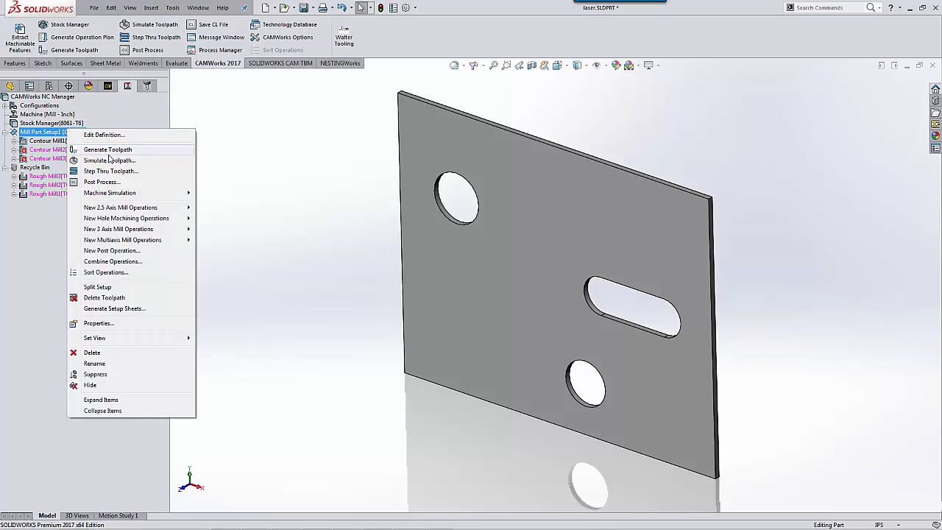
left_click(111, 150)
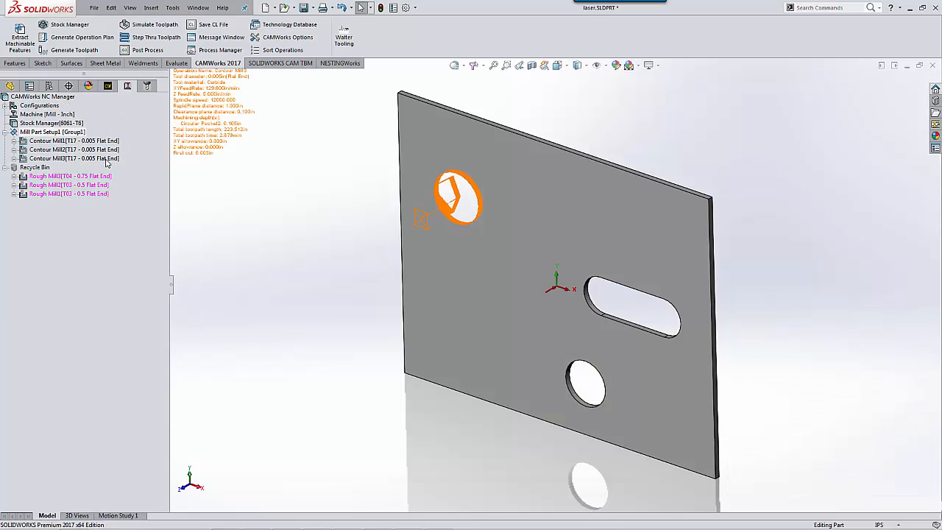
left_click(107, 161)
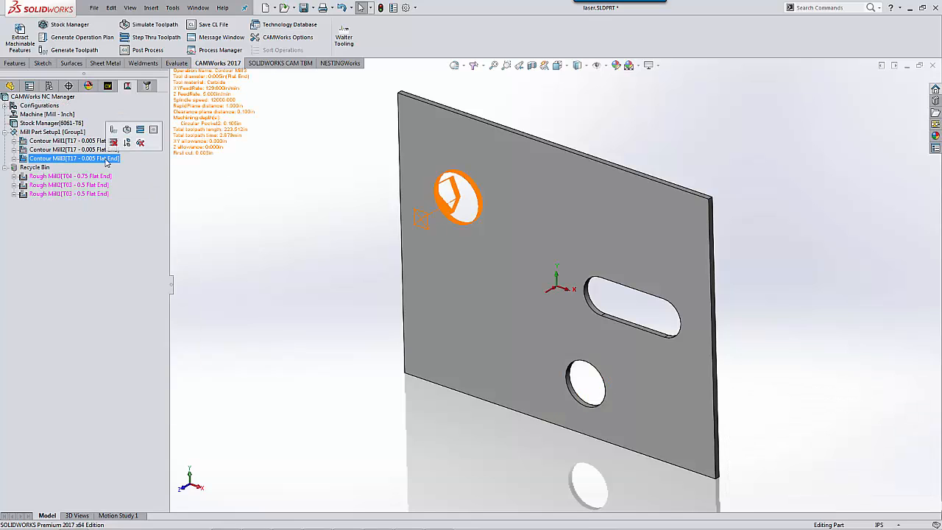
left_click(96, 150)
left_click(92, 141)
scroll(597, 315, "down", 5)
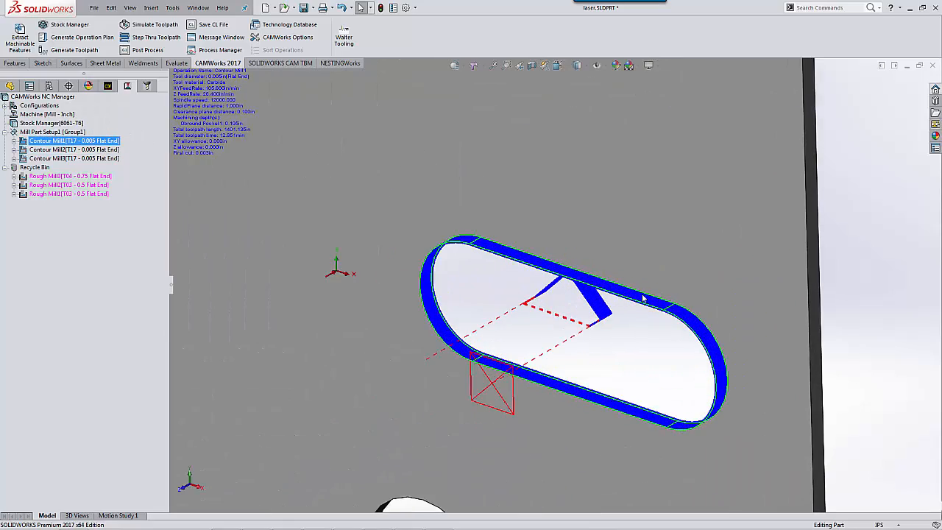
scroll(593, 315, "down", 2)
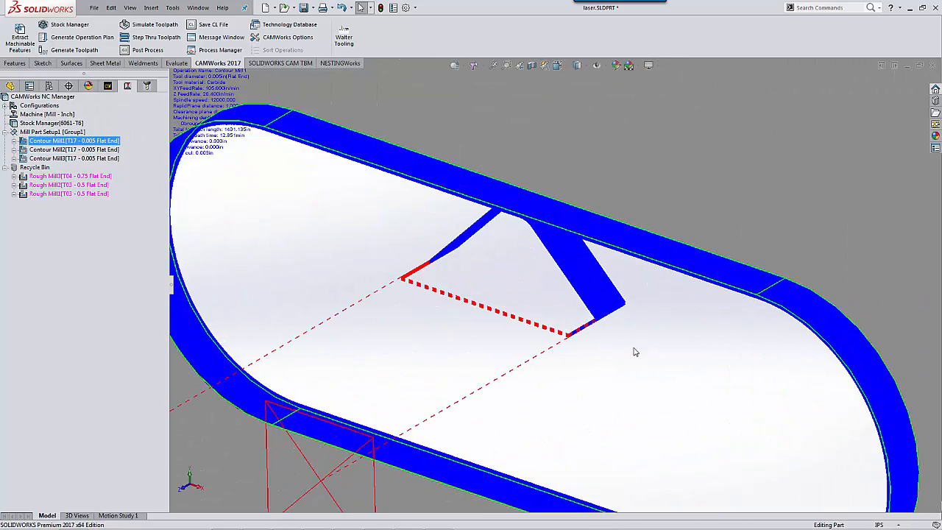
middle_click_drag(634, 350, 657, 166)
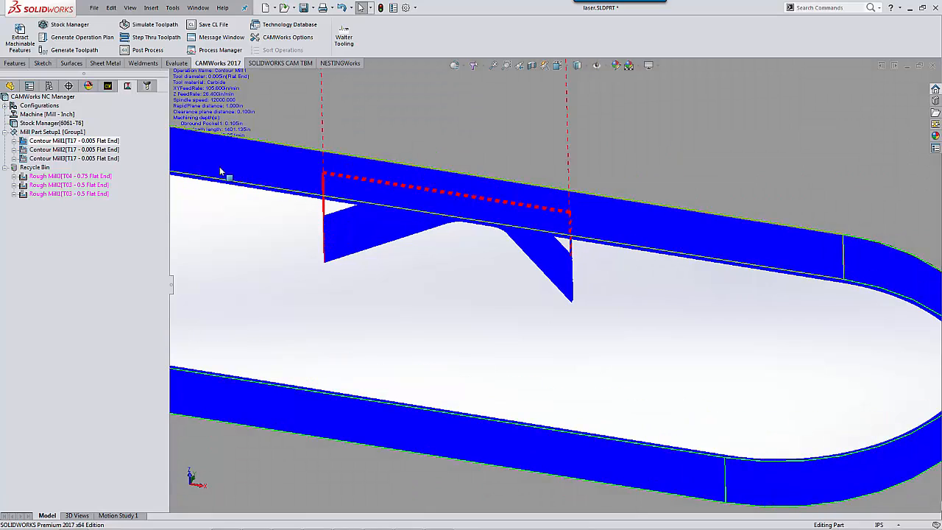
Step: Set Contour Mill1's first and max depth cut amounts to a fixed 1 in each, with depth processing by level
double_click(98, 141)
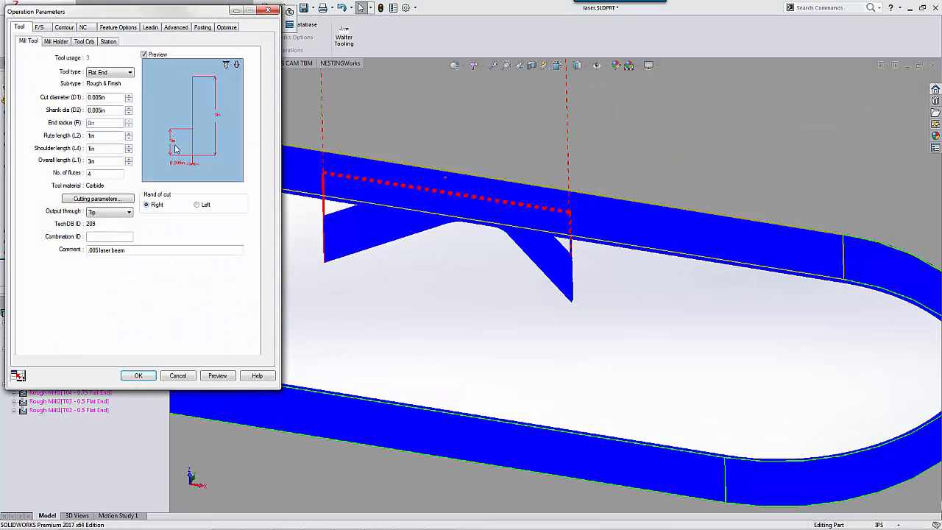
left_click_drag(135, 15, 351, 76)
left_click(282, 89)
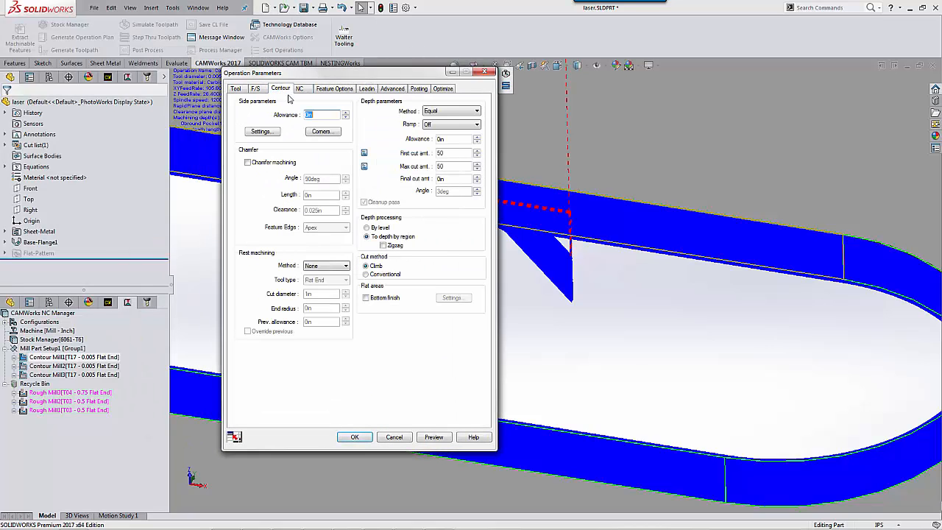
left_click(365, 153)
left_click(365, 166)
double_click(459, 152)
type("1in")
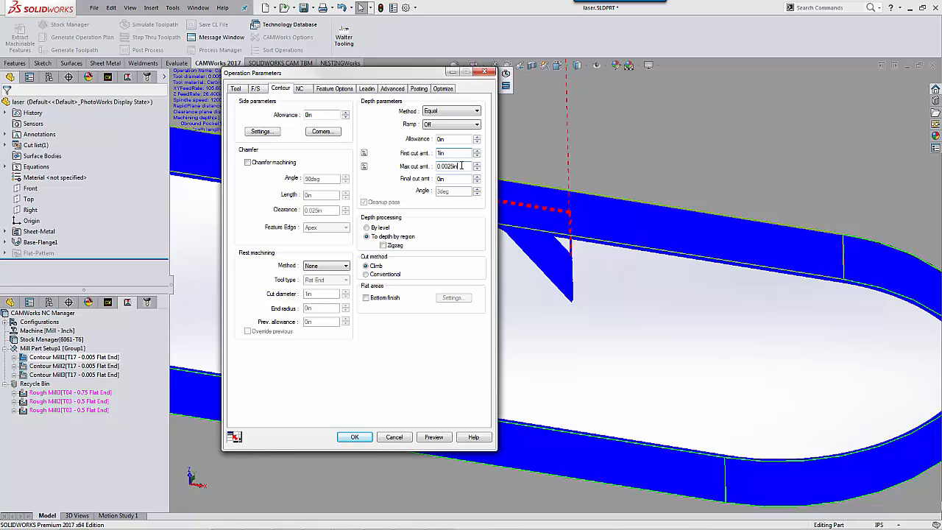
double_click(460, 166)
type("1")
left_click(367, 227)
left_click(361, 438)
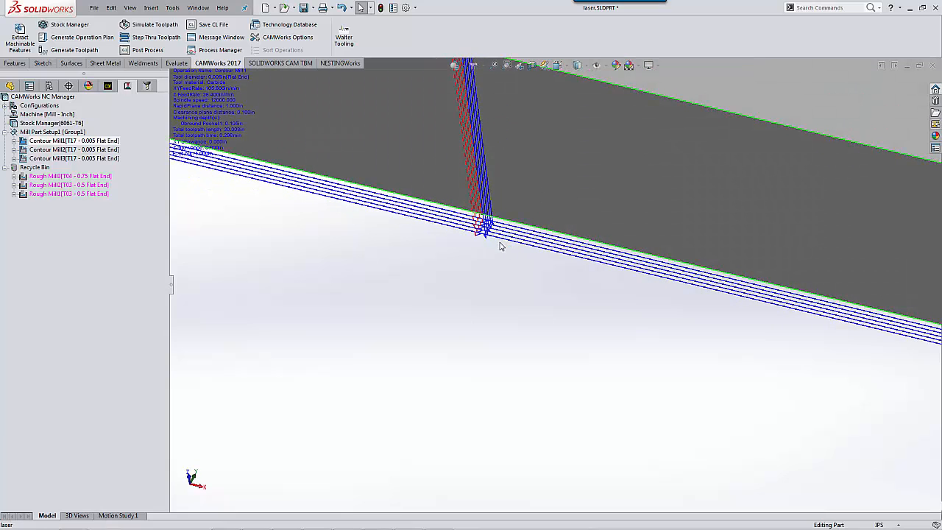
Step: Set Contour Mill1's side rough-pass cut amount to 1 in as a fixed length instead of a percentage
double_click(98, 143)
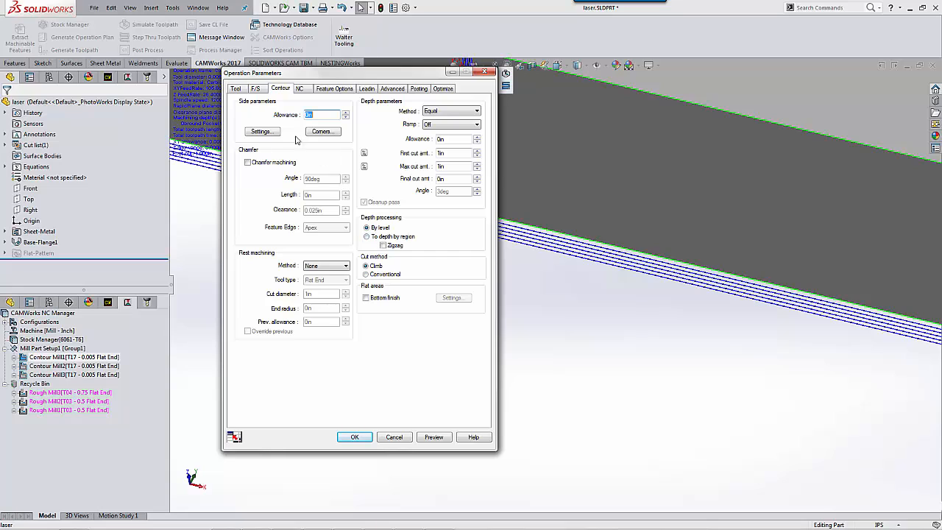
left_click(262, 132)
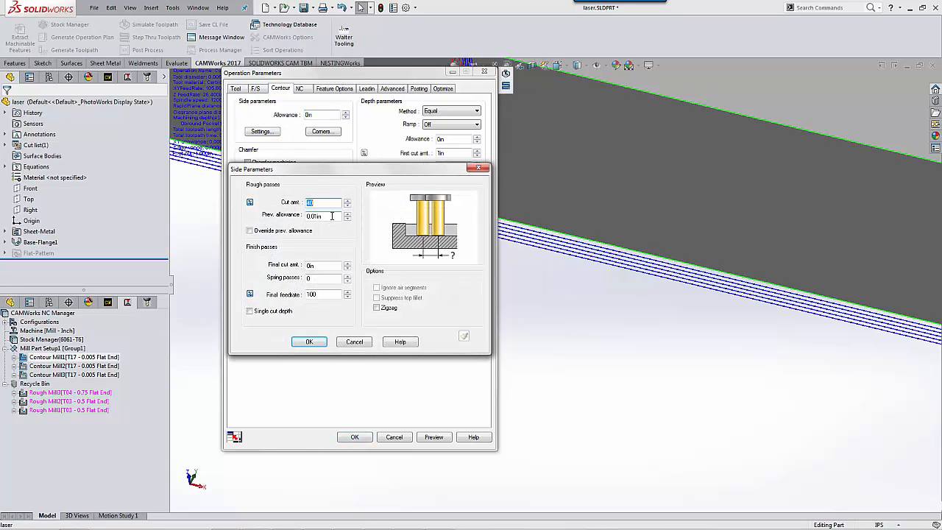
type("40")
key("Tab")
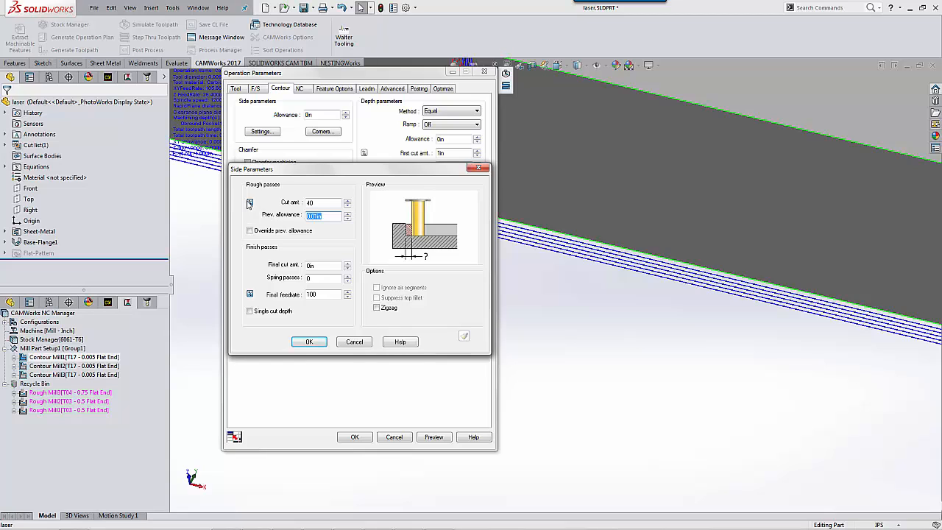
left_click(250, 203)
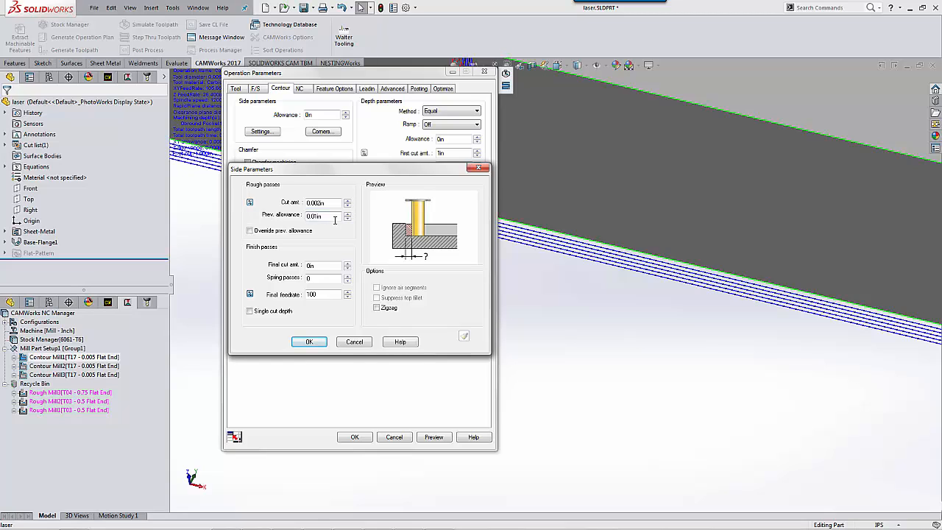
left_click(251, 295)
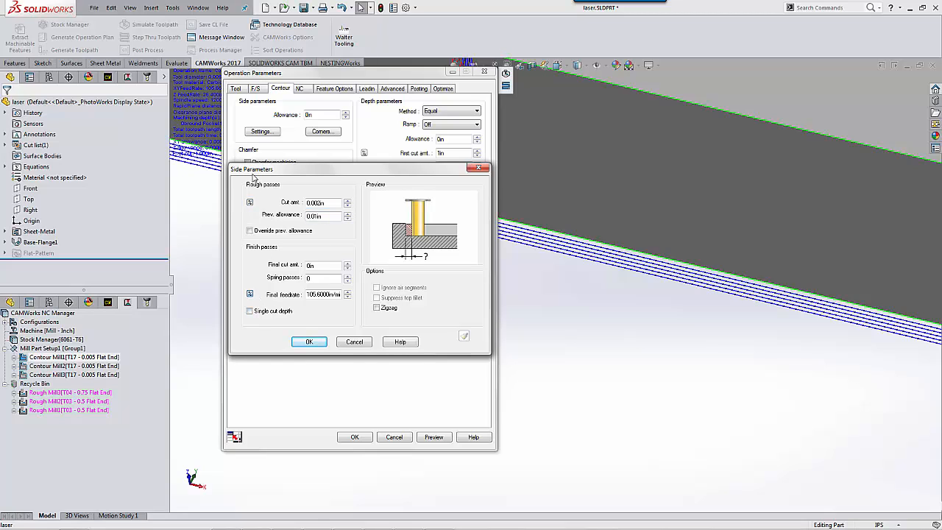
left_click(251, 294)
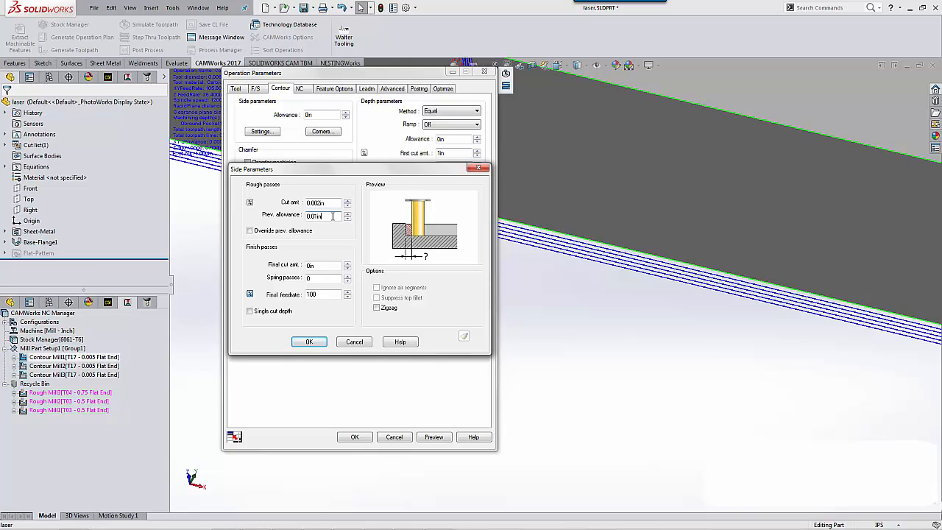
double_click(331, 203)
type("1")
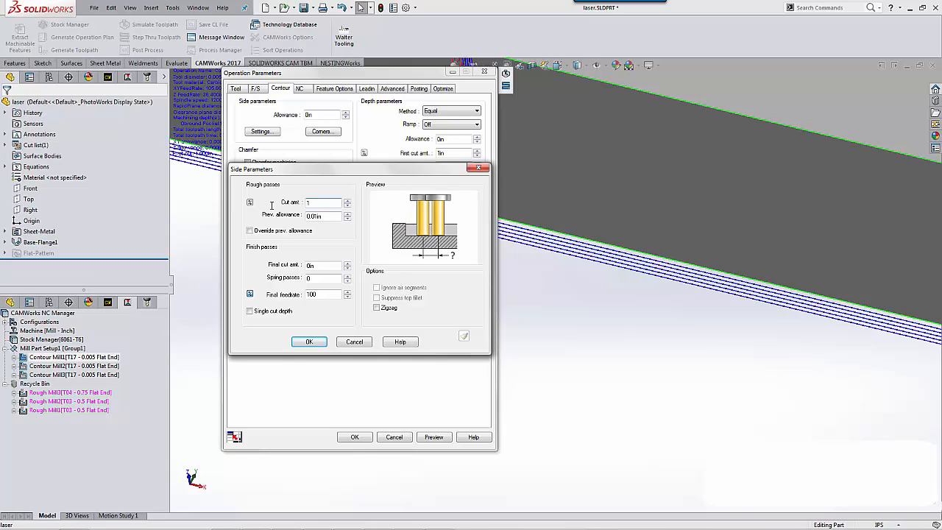
left_click(309, 341)
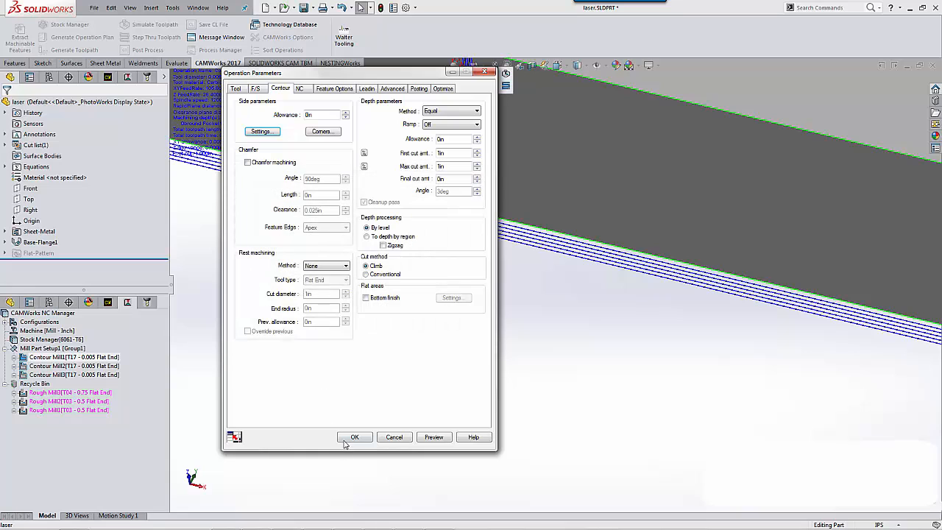
left_click(352, 437)
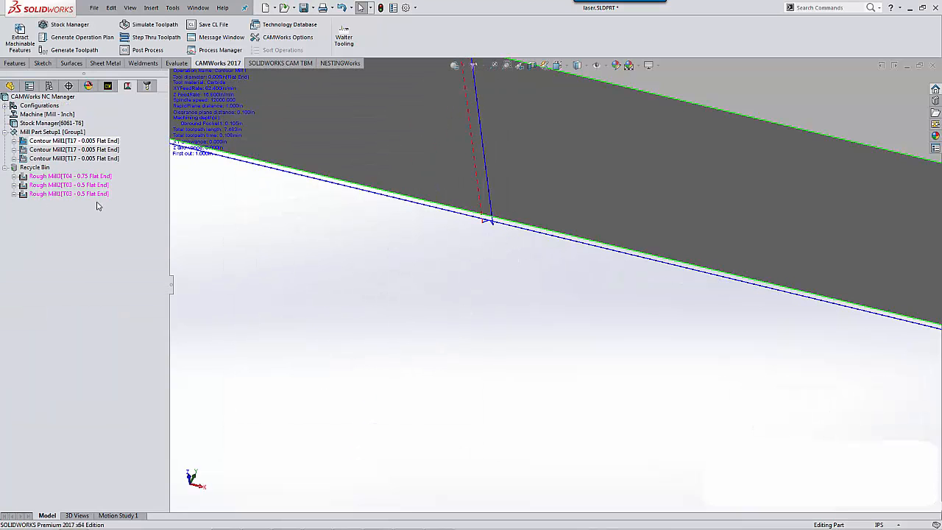
Step: Switch Contour Mill1's lead-in values to fixed lengths, with 0 in overlap, 0.06 in arc radius and a new lead-in amount
double_click(105, 141)
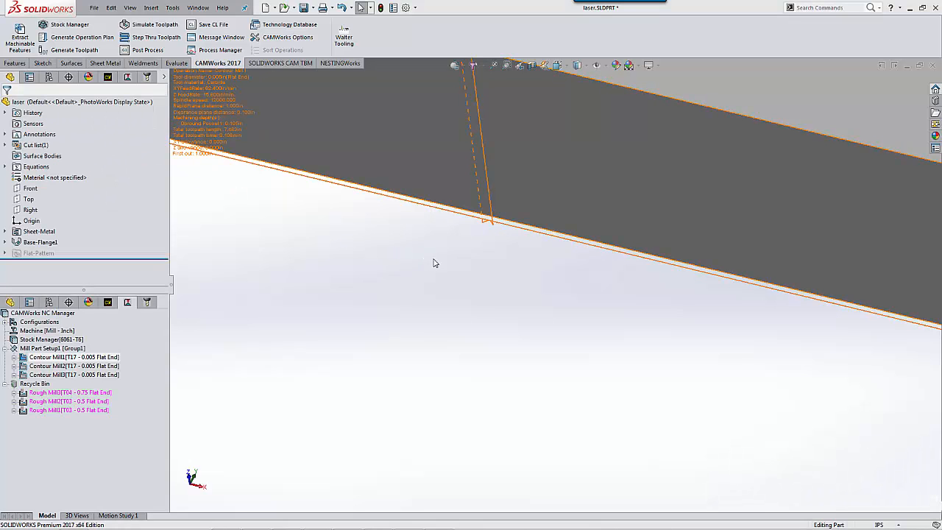
left_click(367, 88)
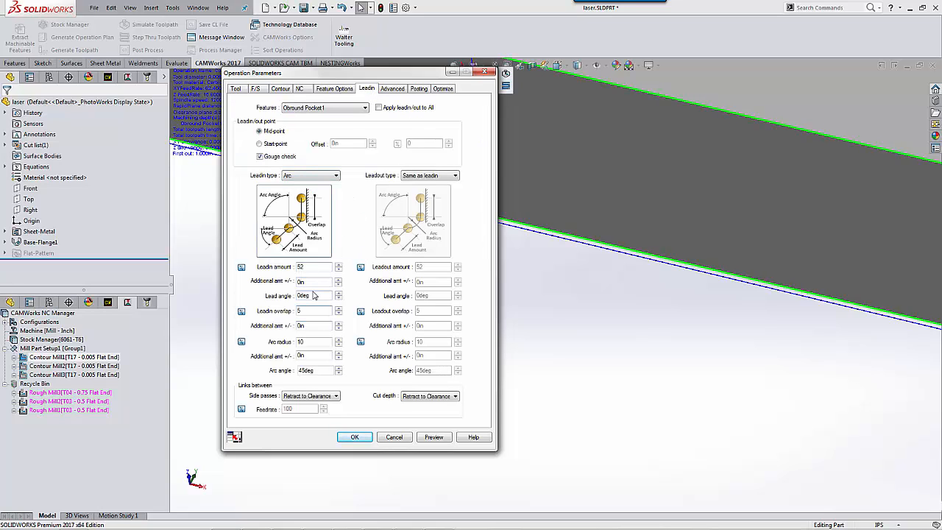
left_click(241, 267)
left_click(242, 311)
left_click(242, 341)
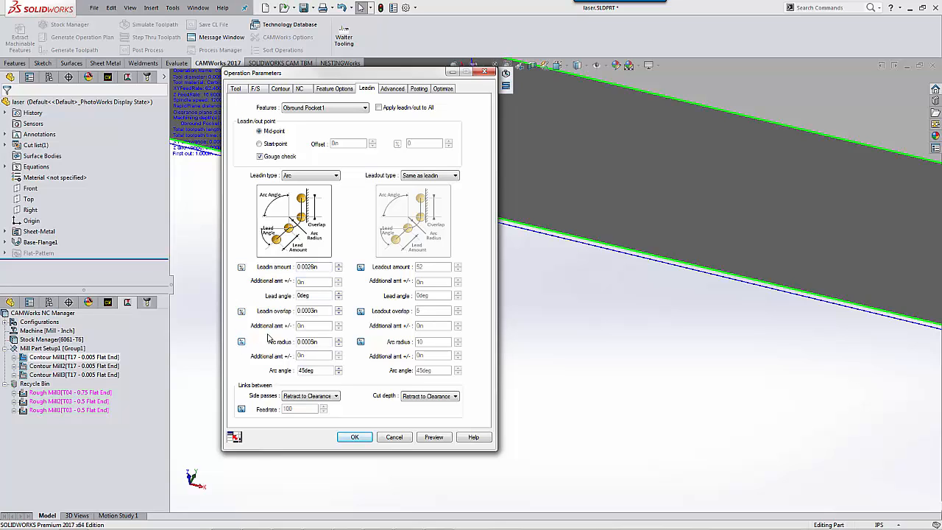
left_click_drag(323, 311, 271, 310)
type("0")
double_click(293, 341)
key("BackSpace")
type("060")
left_click_drag(320, 268, 286, 268)
key("BackSpace")
left_click(354, 437)
Step: Set Contour Mill2's lead-in as fixed lengths: 0 in overlap, 0.06 in arc radius and 0.06 in lead-in amount
scroll(498, 373, "up", 5)
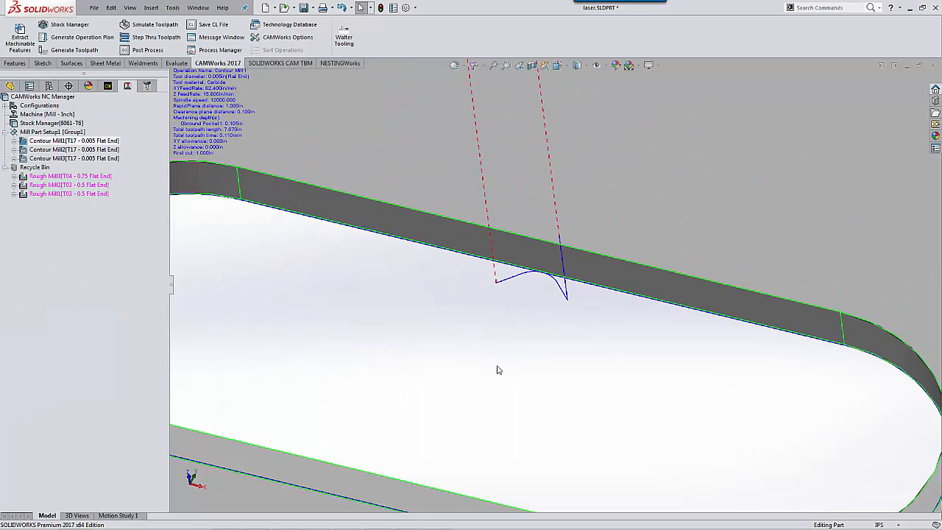
middle_click_drag(481, 371, 477, 325)
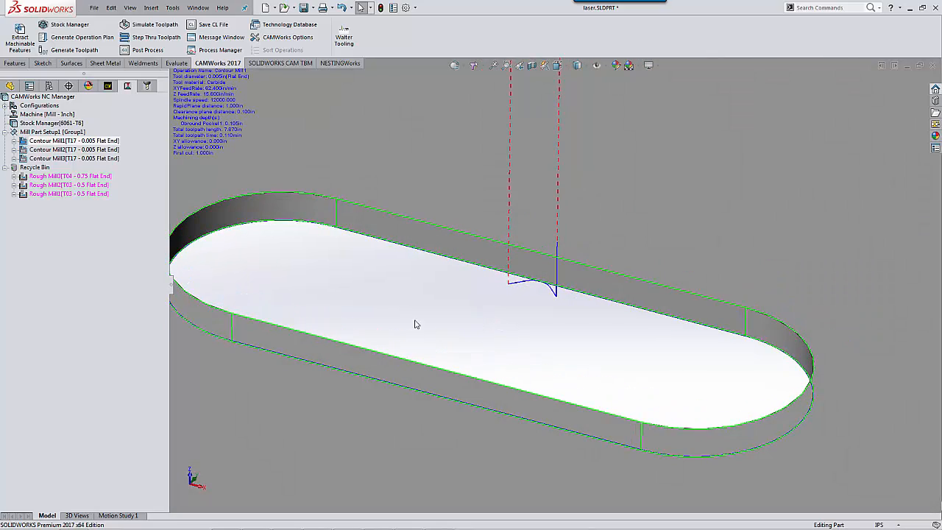
scroll(479, 299, "up", 3)
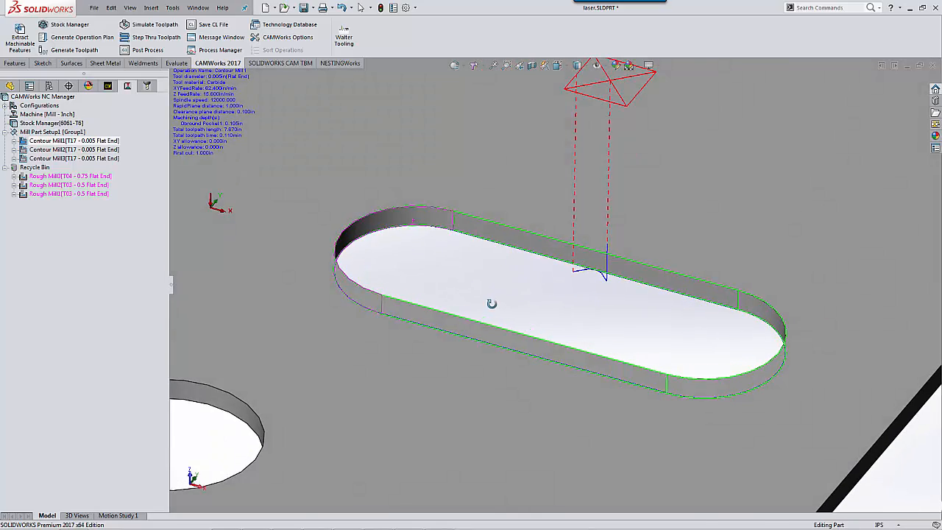
scroll(419, 306, "up", 3)
left_click(102, 148)
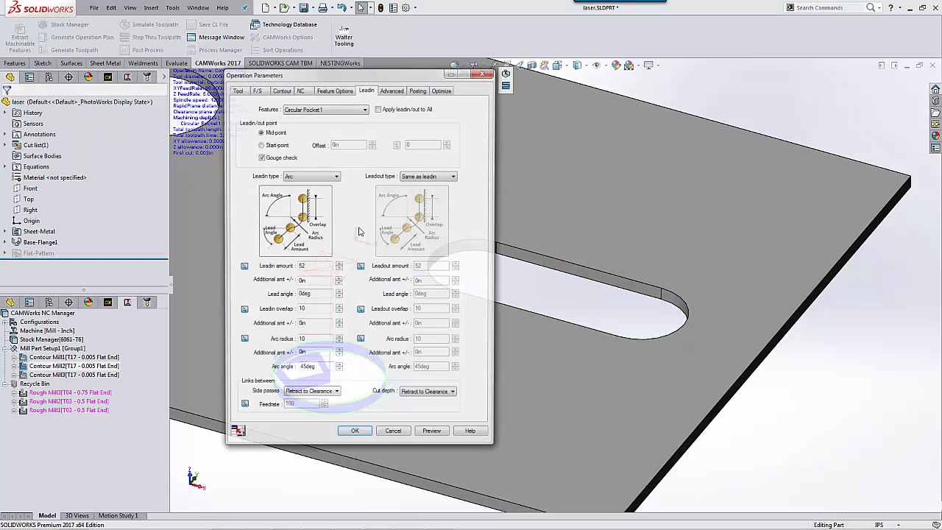
left_click(241, 267)
left_click(241, 310)
left_click(242, 342)
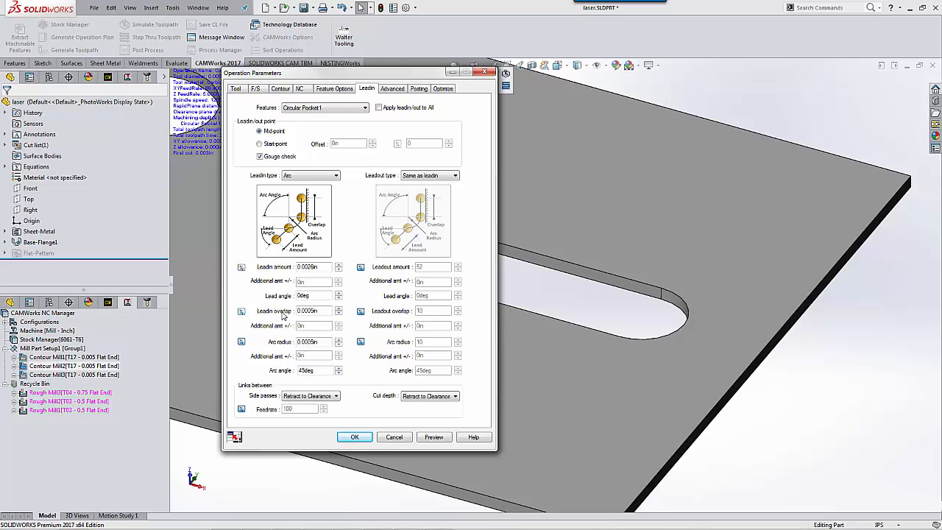
left_click_drag(326, 311, 264, 313)
type("0")
left_click_drag(329, 341, 238, 340)
type("060")
left_click_drag(317, 268, 255, 268)
type("060")
Step: Set Contour Mill2's first and max depth cut amounts to a fixed 1 in each
left_click(280, 89)
left_click(363, 153)
left_click(363, 166)
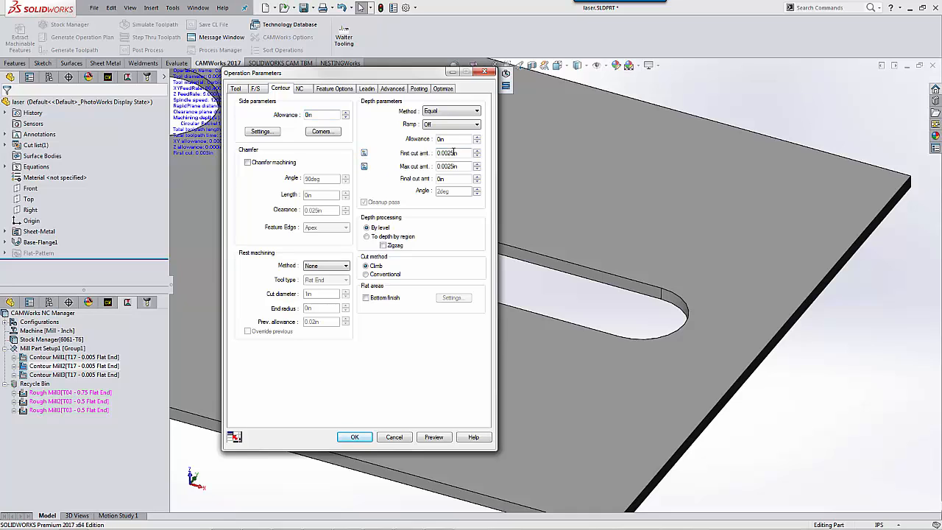
left_click_drag(460, 152, 402, 166)
type("11")
Step: Replace the side rough-pass cut amount of Contour Mill2 with a fixed length and preview the toolpath
left_click(262, 132)
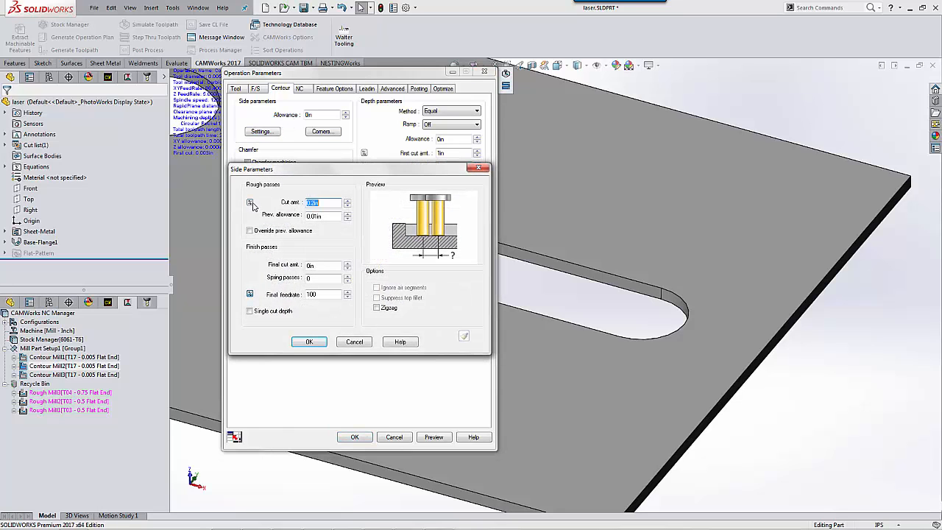
left_click(250, 203)
left_click(249, 203)
left_click_drag(328, 202, 225, 202)
left_click(309, 342)
left_click(433, 436)
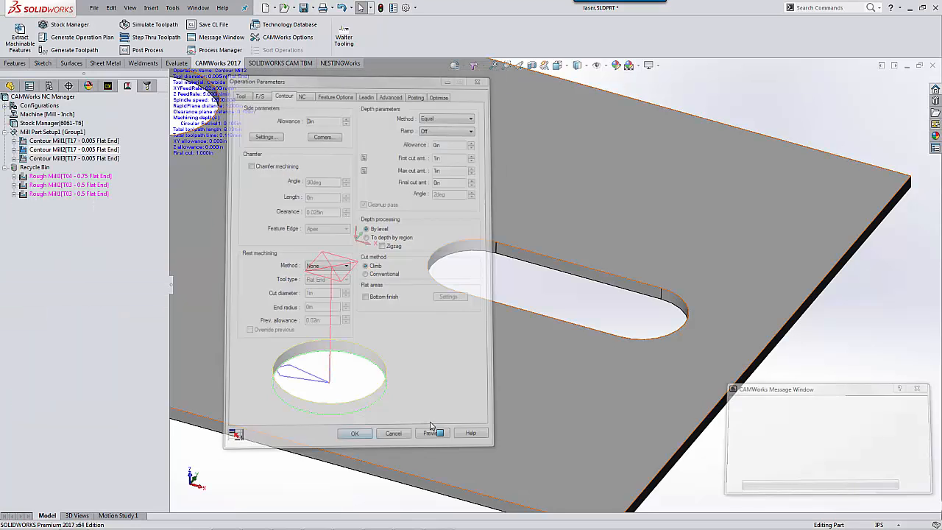
Step: Set the lead-in arc angle of Contour Mill2 to 0deg for the circular pocket
middle_click_drag(321, 362, 310, 390)
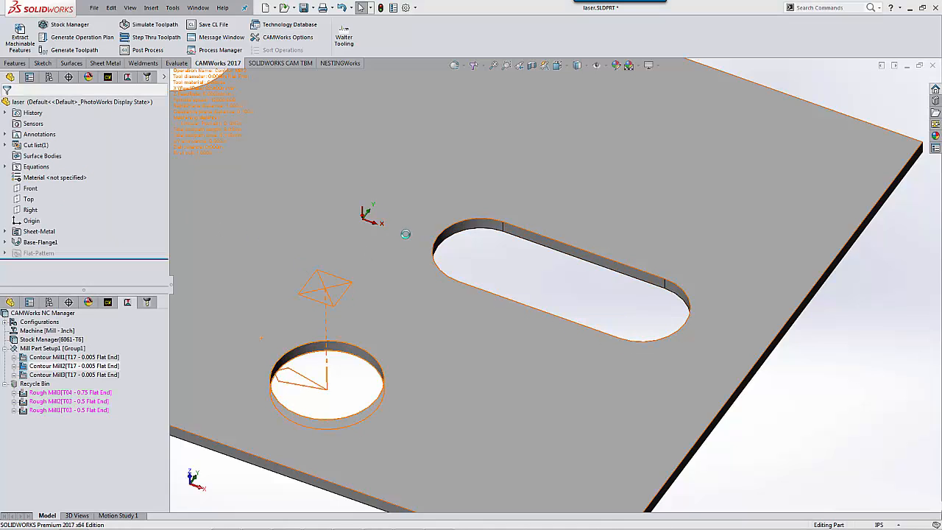
left_click(367, 89)
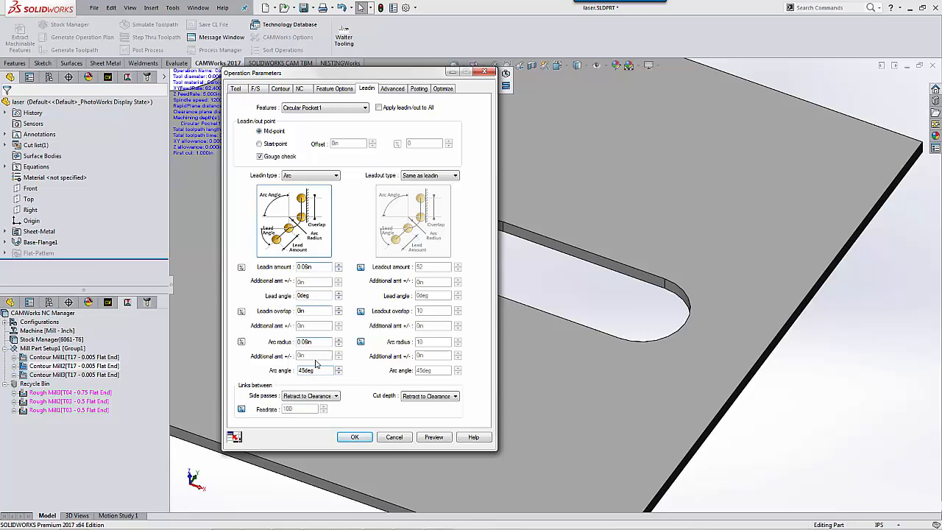
left_click_drag(317, 370, 269, 366)
left_click(355, 437)
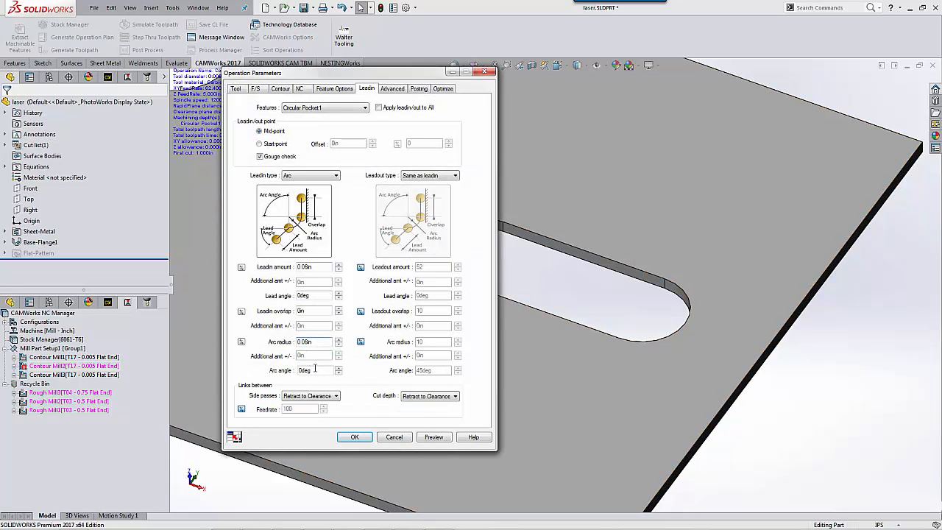
Step: Set the lead-in arc angle of Contour Mill2 to 45deg and regenerate its toolpath
left_click_drag(316, 369, 217, 356)
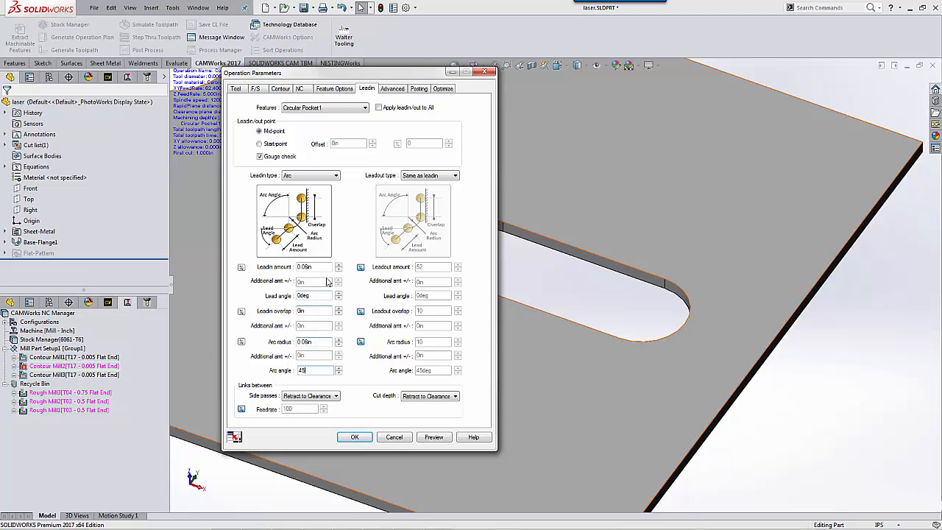
left_click(350, 439)
left_click(354, 438)
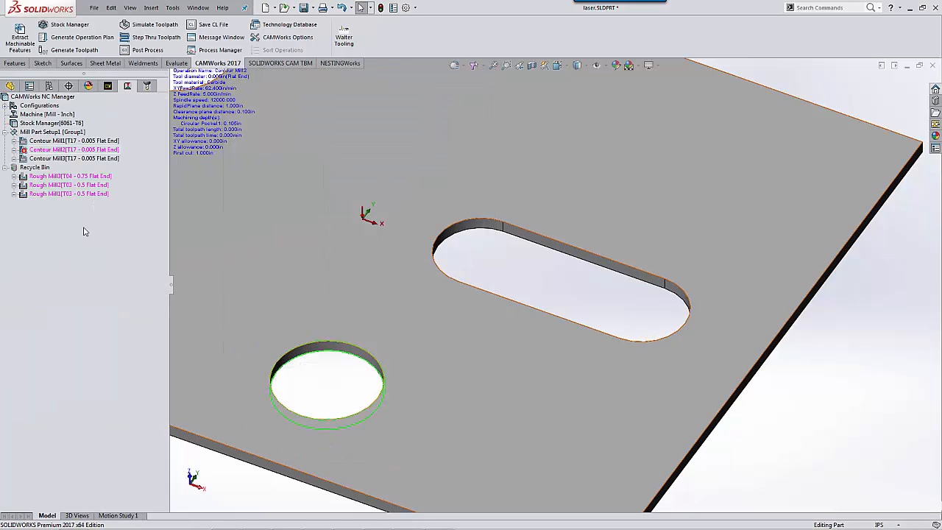
right_click(60, 150)
left_click(95, 168)
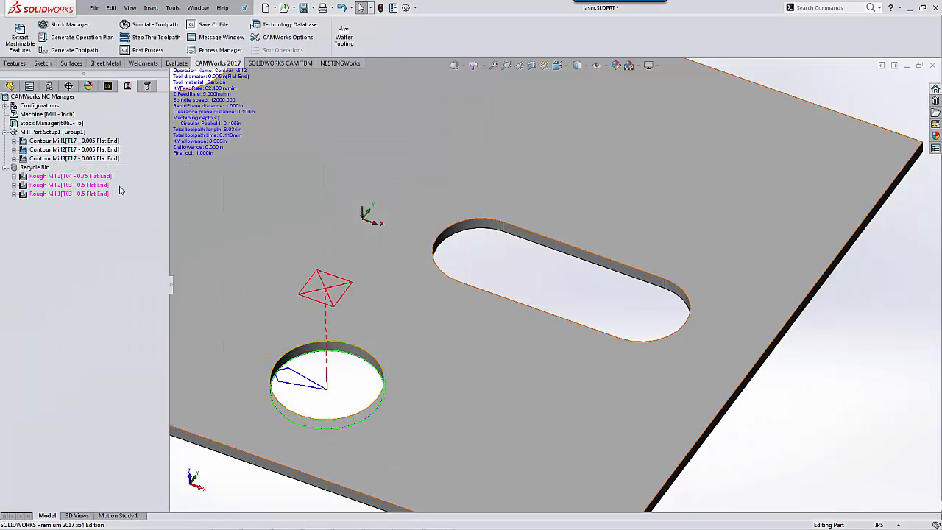
Step: Reduce the lead-in amount of Contour Mill2 to 0.01 in
double_click(88, 151)
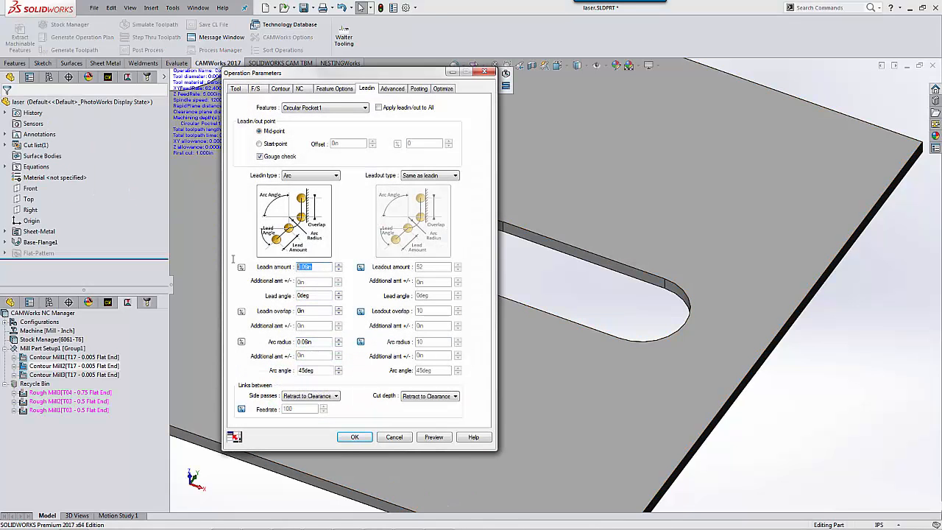
type("0.10")
left_click(353, 437)
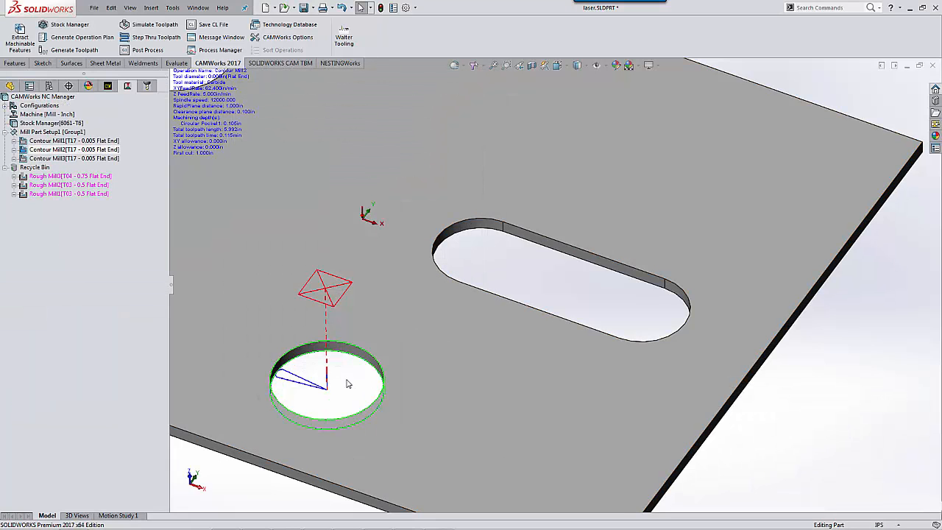
Step: Change the lead-in type of Contour Mill2 to Perpendicular for the circular pocket
double_click(55, 151)
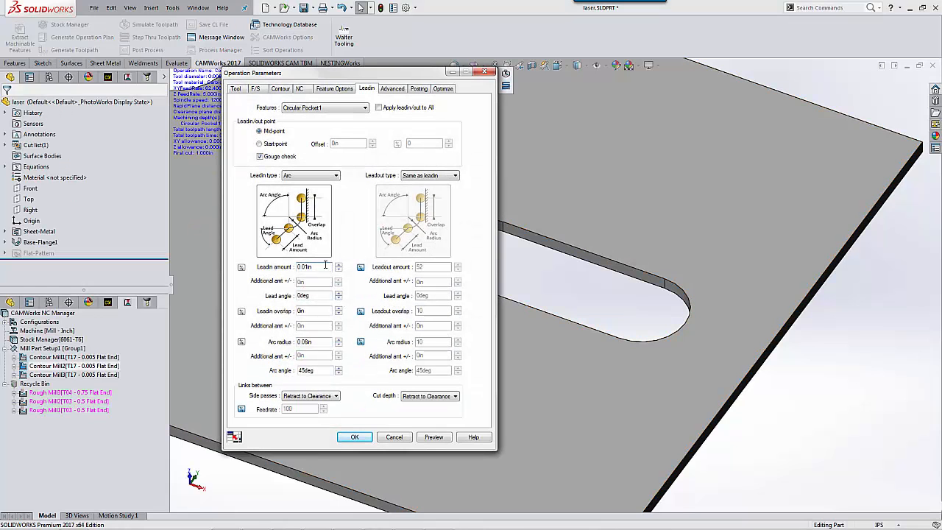
left_click(312, 176)
left_click(309, 191)
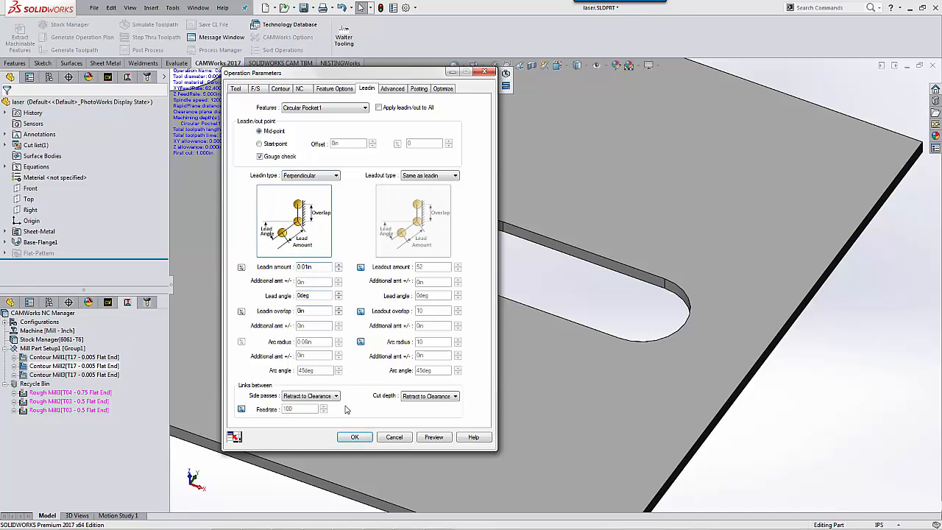
left_click(354, 437)
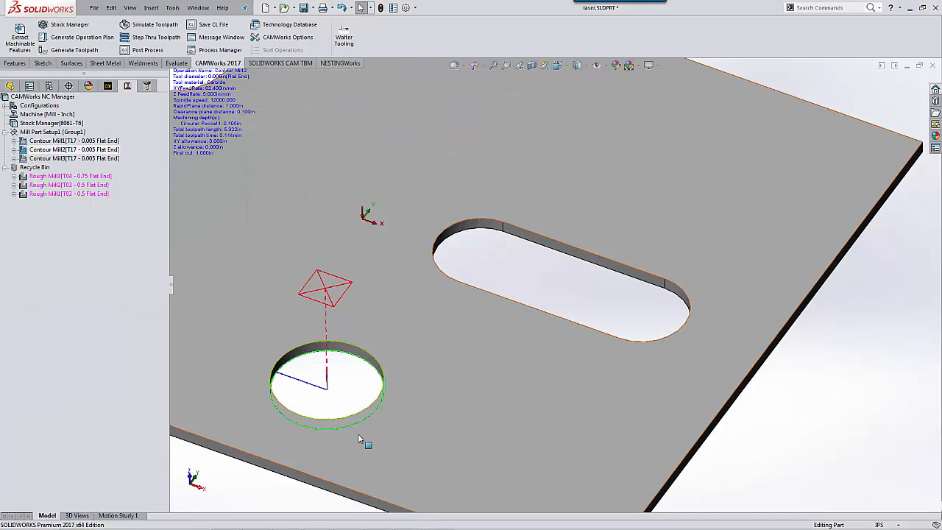
scroll(333, 303, "up", 3)
middle_click_drag(345, 284, 353, 305, "ctrl")
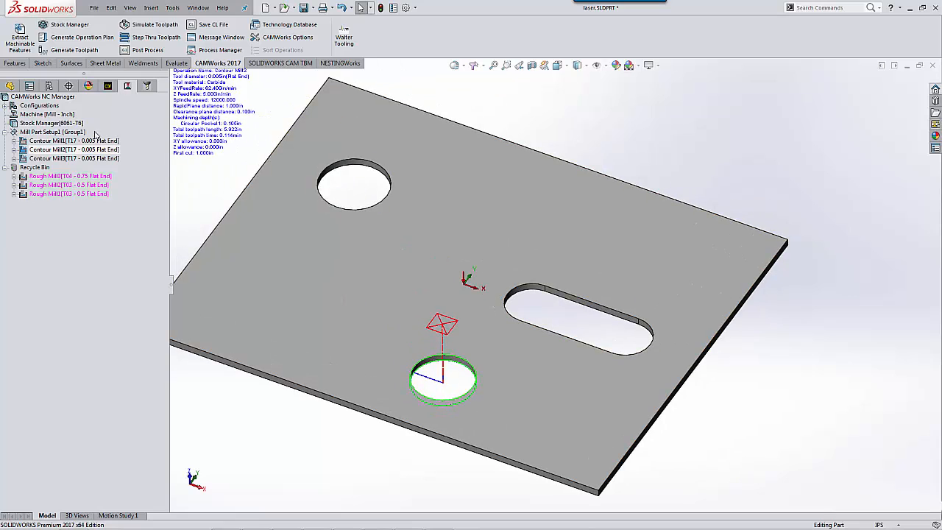
Step: Change the lead-in type of Contour Mill3 to Perpendicular for Circular Pocket2
left_click(90, 158)
double_click(90, 158)
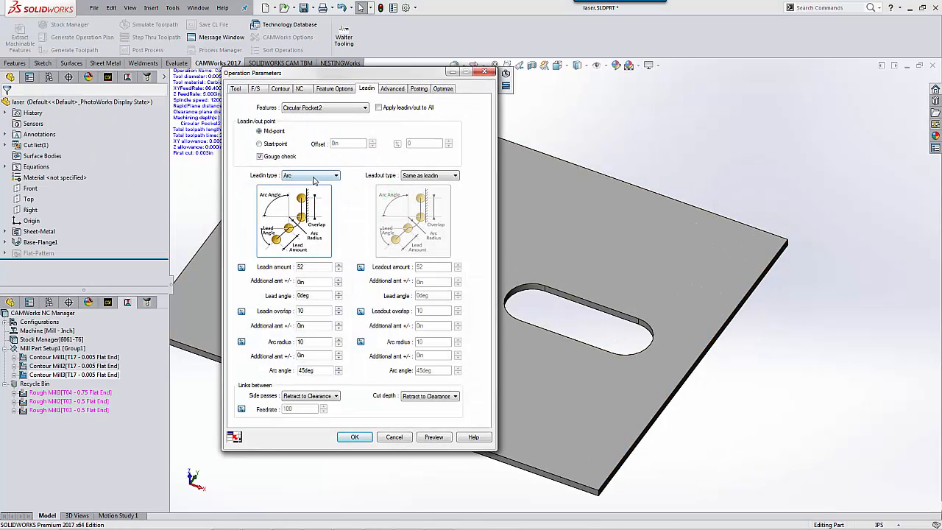
left_click(315, 180)
left_click(316, 193)
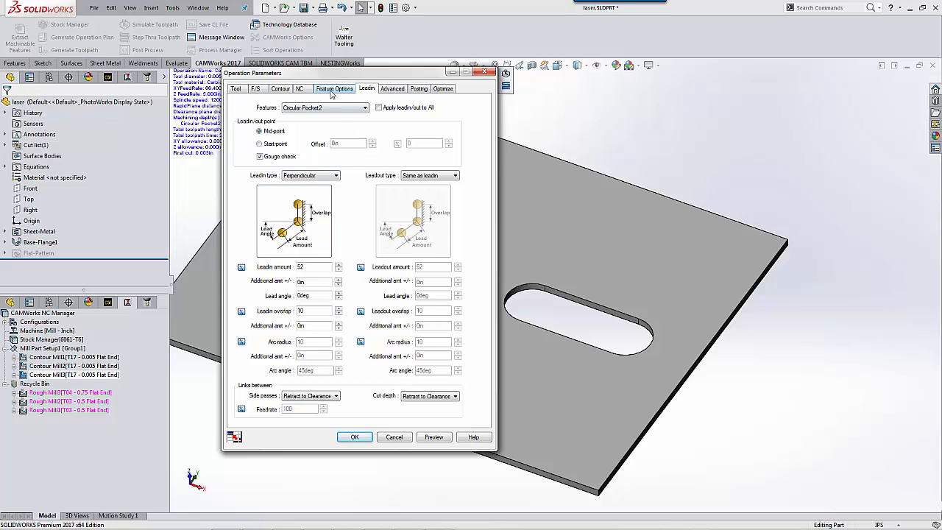
Step: Set Contour Mill3's side rough-pass cut amount to a fixed length of 1 in
left_click(284, 91)
left_click(262, 131)
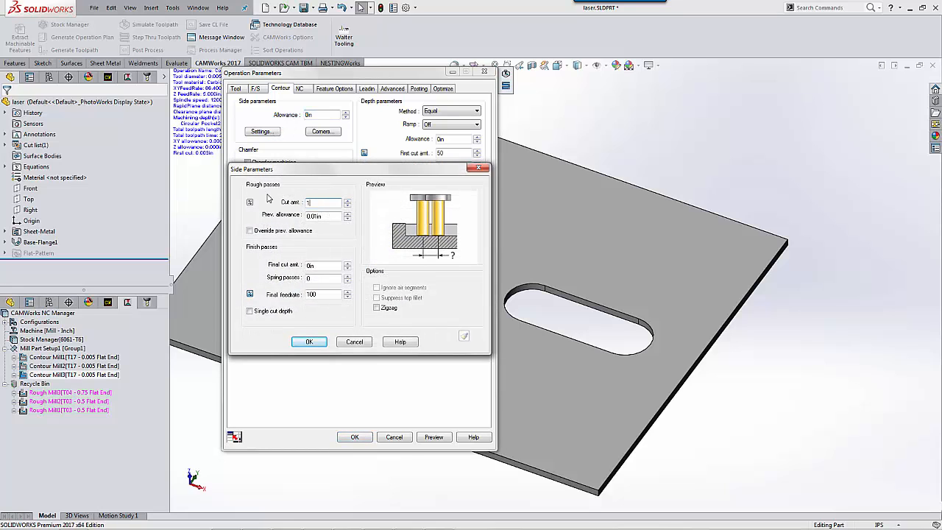
left_click(309, 341)
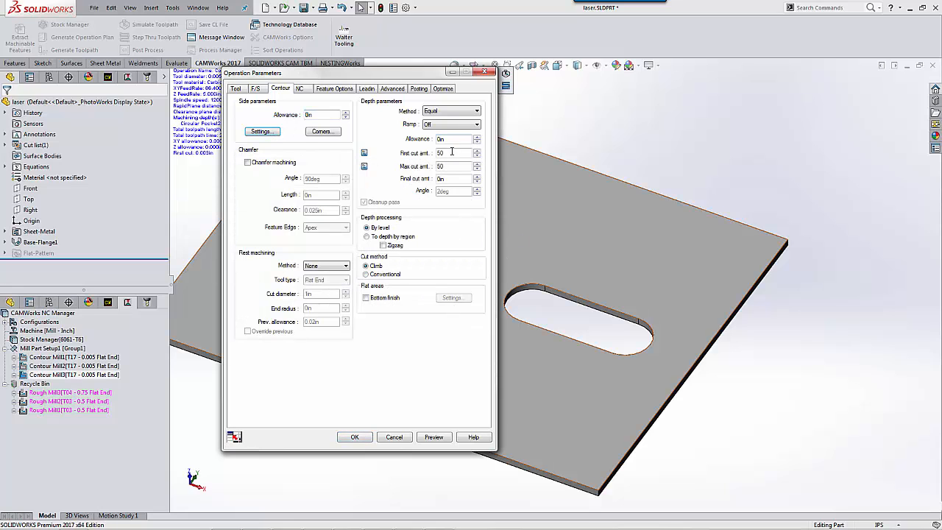
Step: Set Contour Mill3's first and max depth cut amounts to fixed lengths of 1 in each
left_click(365, 155)
left_click(364, 167)
left_click_drag(461, 153, 411, 156)
type("1")
left_click(467, 166)
left_click_drag(467, 166, 435, 167)
type("1")
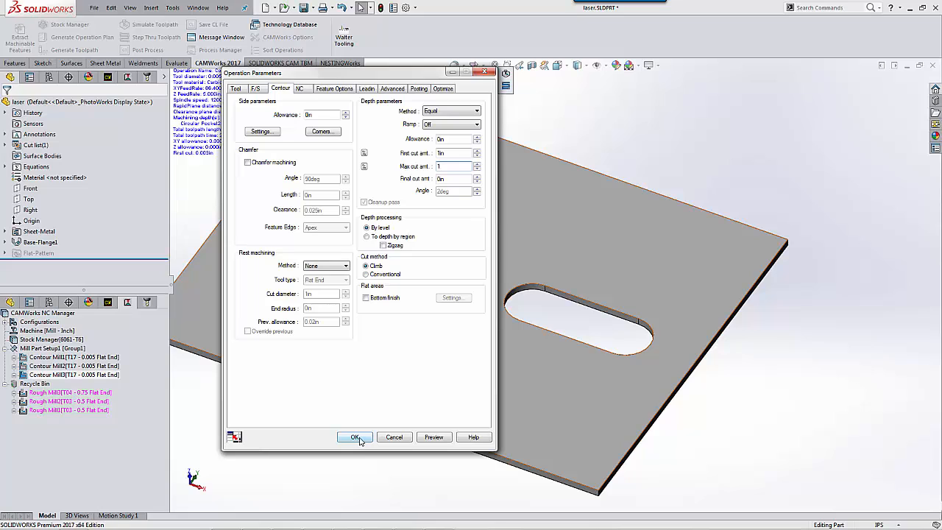
Step: Stop defining Contour Mill3's lead-in feedrate as a percentage, define its feeds and speeds by Operation, and apply the parameters
left_click(255, 88)
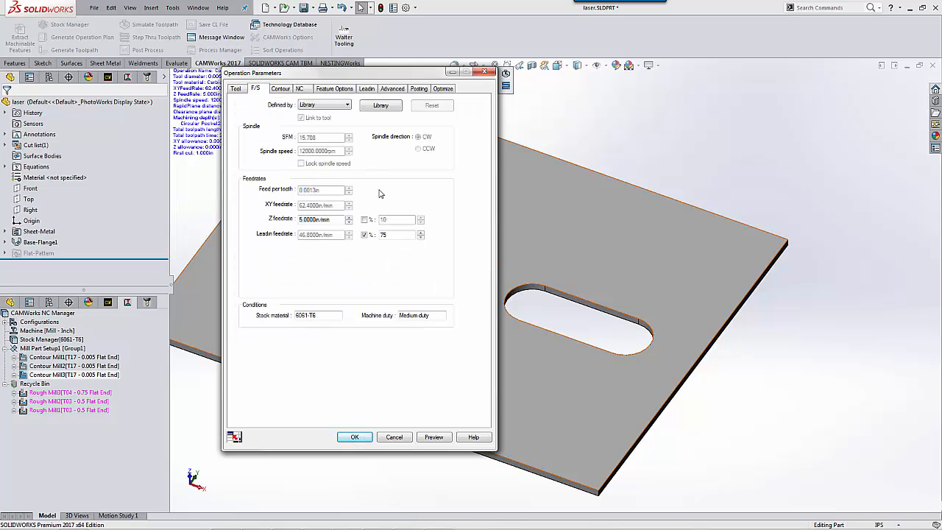
left_click(363, 234)
left_click(327, 106)
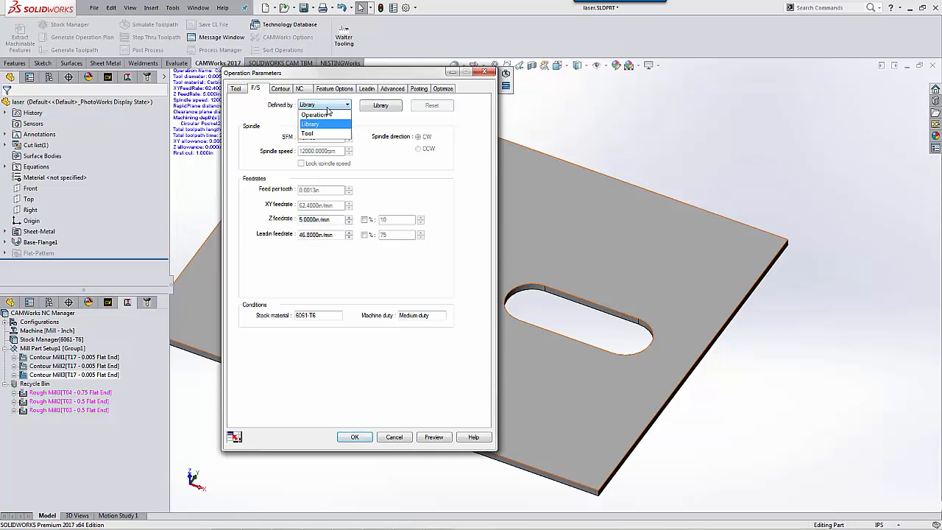
left_click(322, 115)
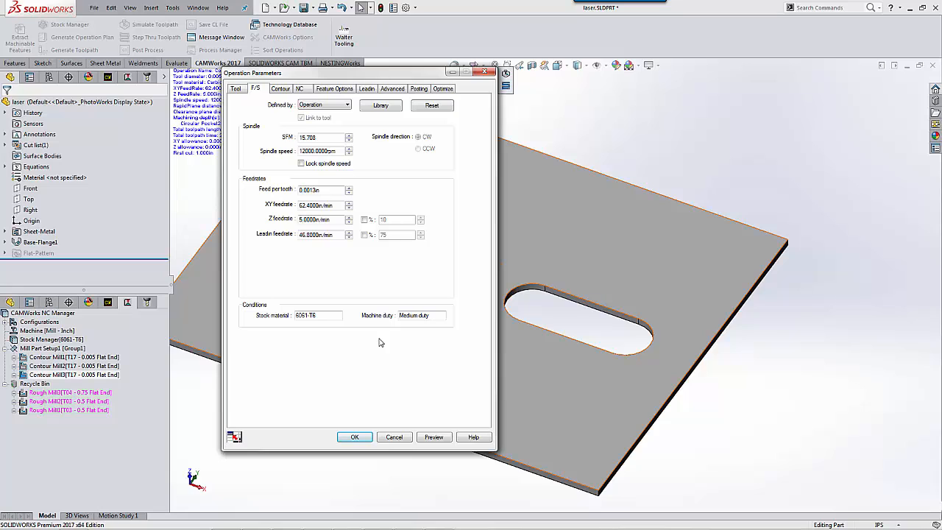
left_click(360, 439)
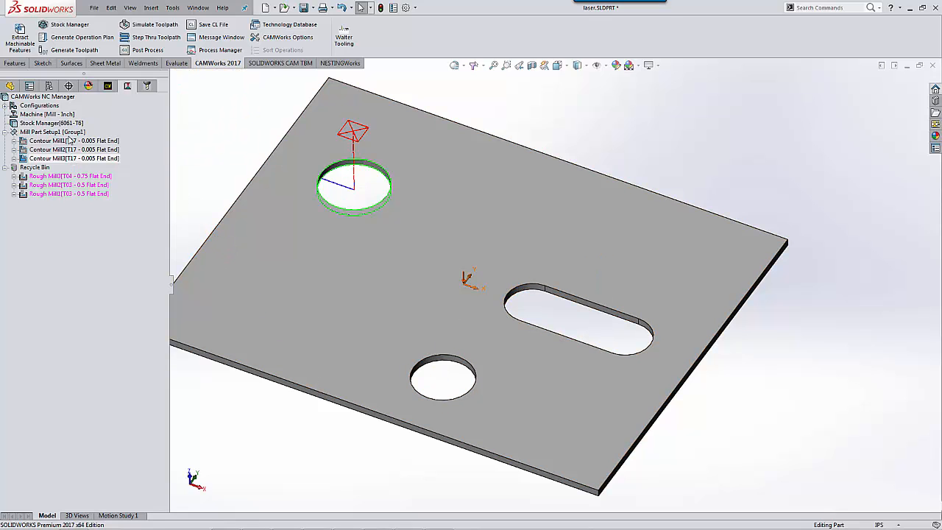
Step: Simulate the toolpaths of Mill Part Setup1 through to the end and close the simulation
right_click(58, 135)
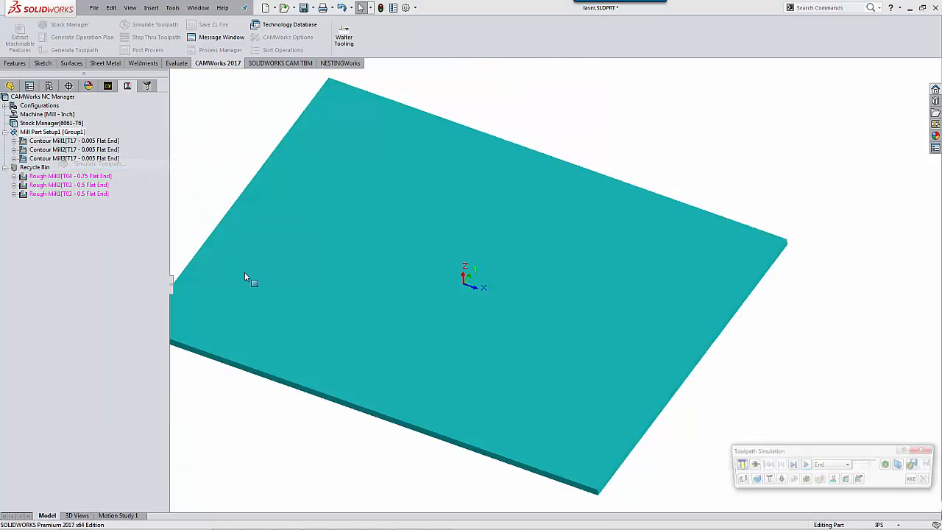
left_click(89, 167)
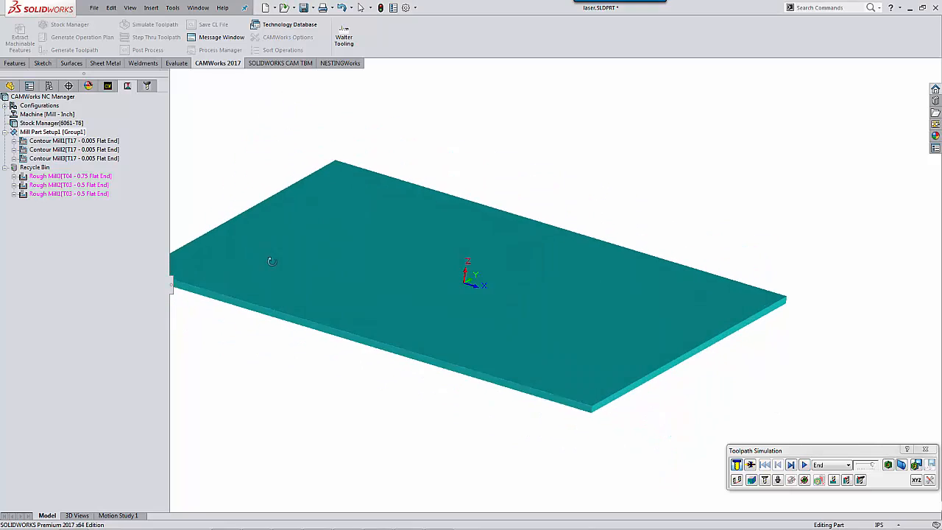
left_click(791, 465)
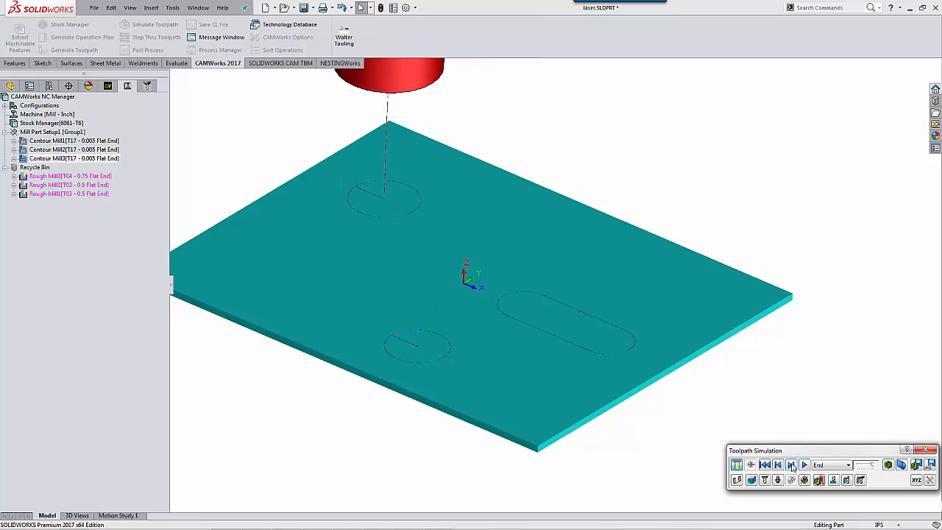
left_click(929, 450)
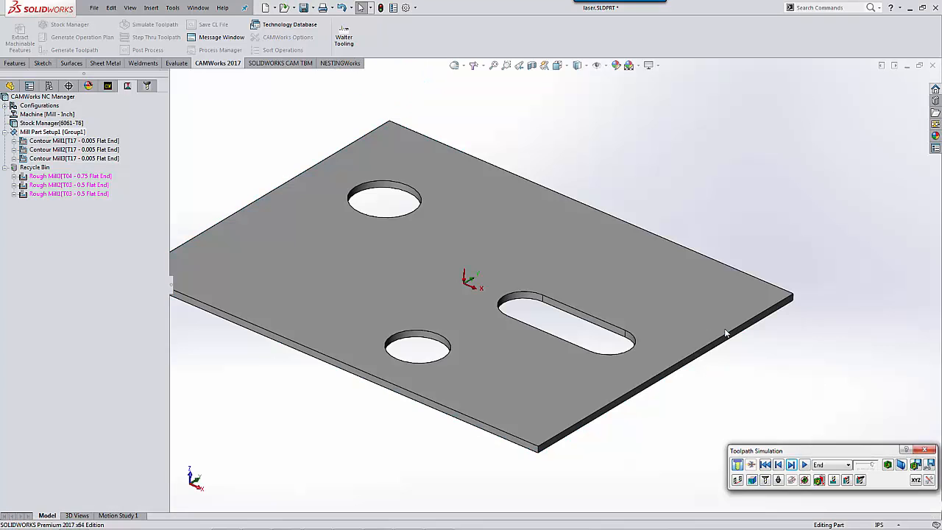
Step: Start saving the operation plan of the Obround Pocket1 feature to the Technology Database
middle_click_drag(511, 225, 506, 232)
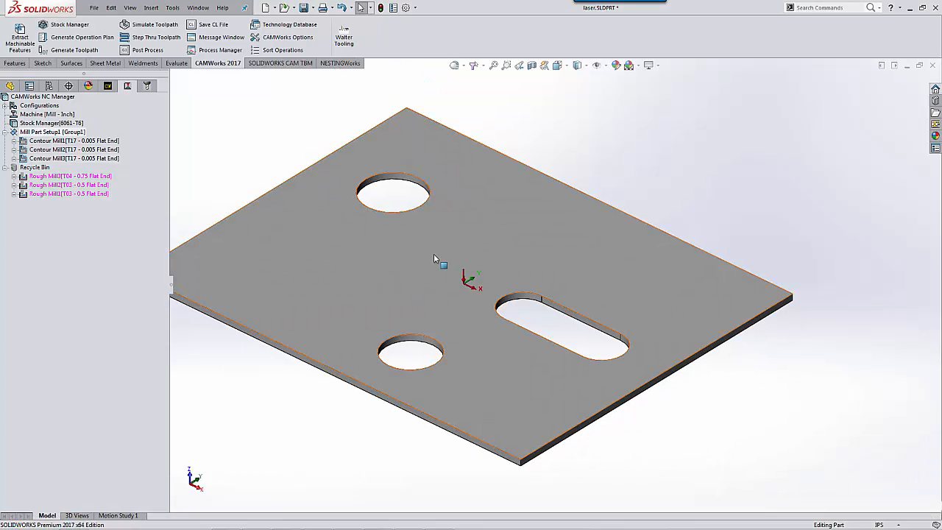
middle_click_drag(434, 255, 505, 276, "ctrl")
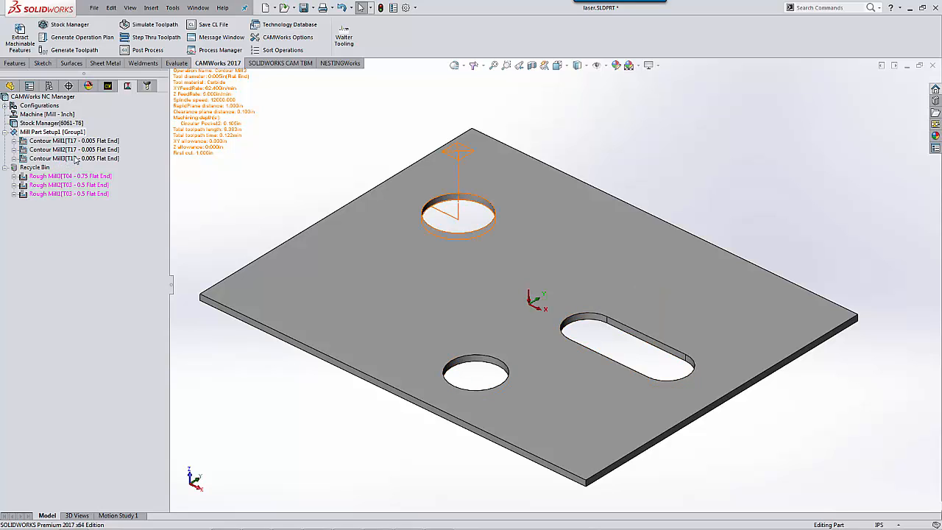
left_click(107, 86)
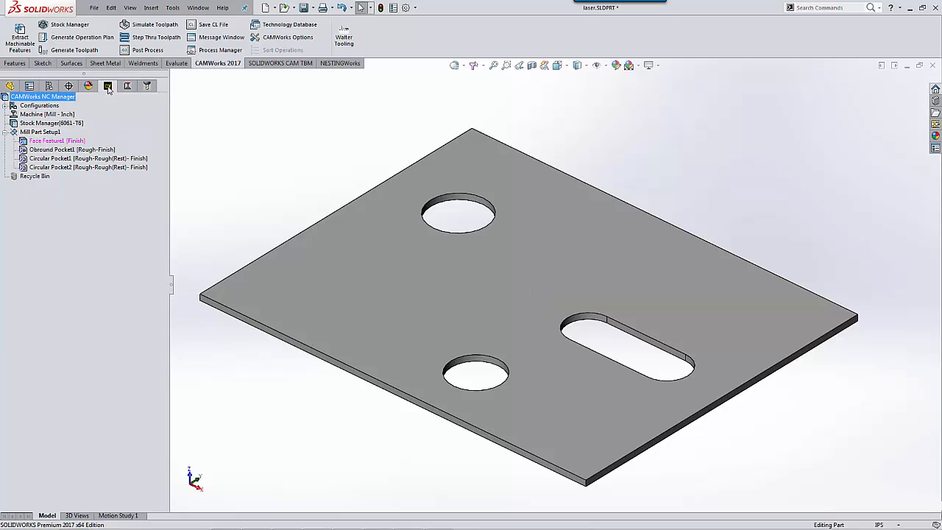
left_click(48, 150)
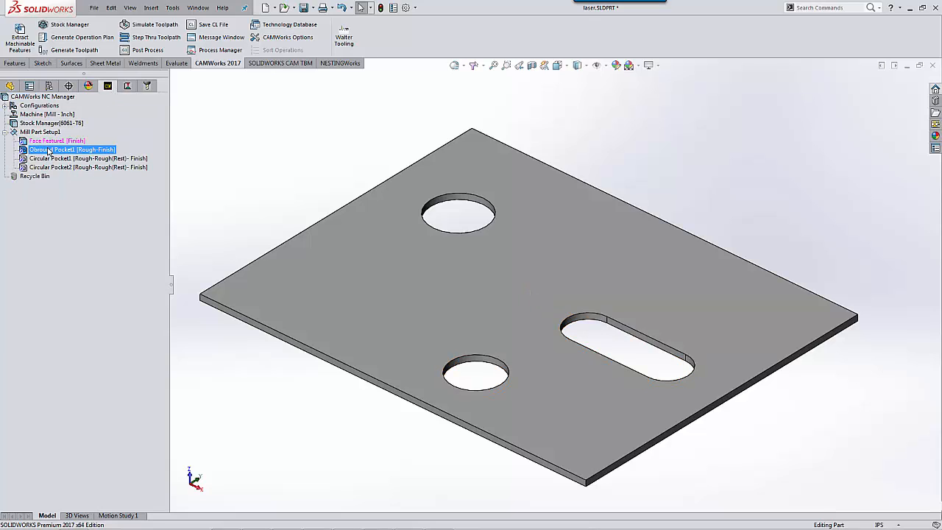
right_click(48, 150)
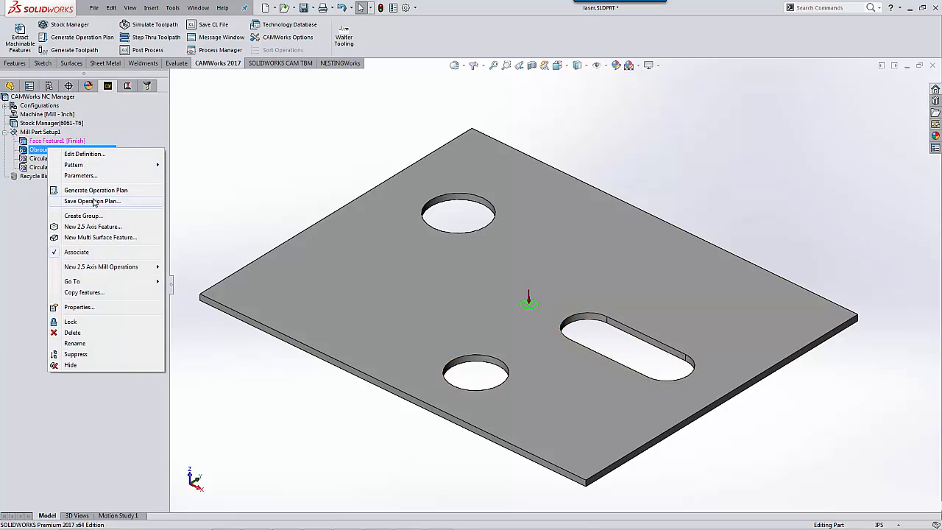
left_click(258, 176)
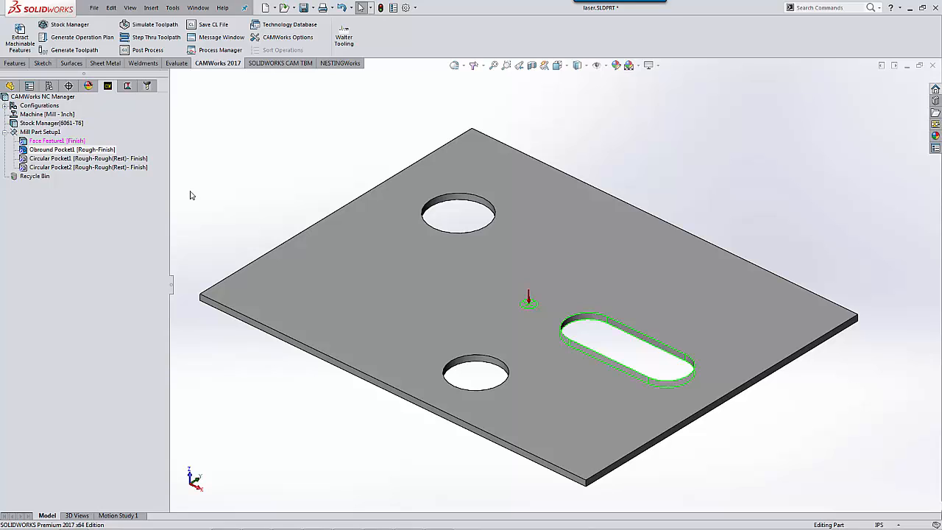
right_click(94, 149)
left_click(117, 201)
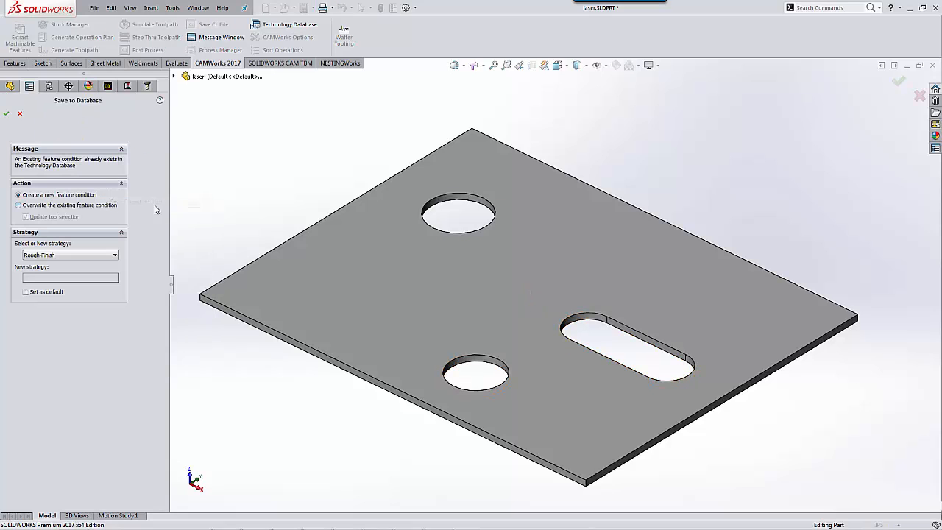
Step: Create a new feature condition with a new default strategy named Laser Slot for the obround pocket
left_click(18, 205)
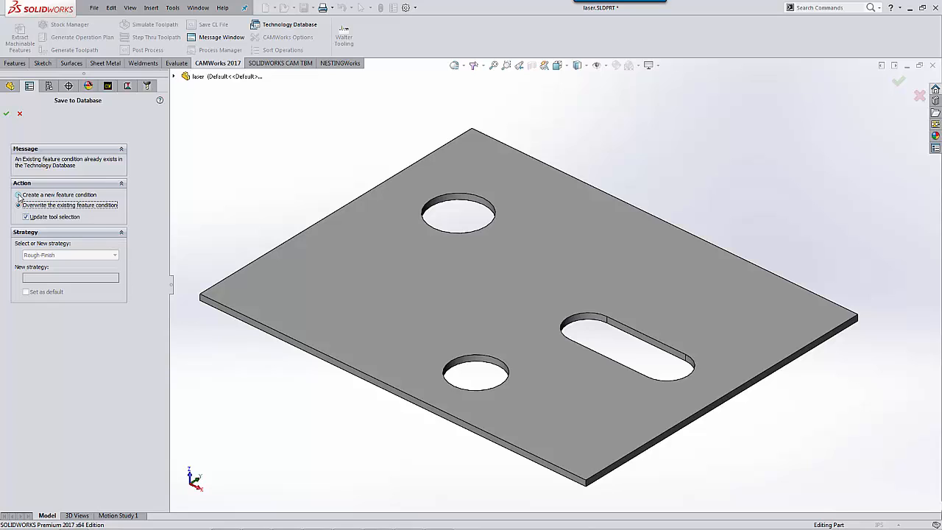
left_click(18, 195)
left_click(63, 256)
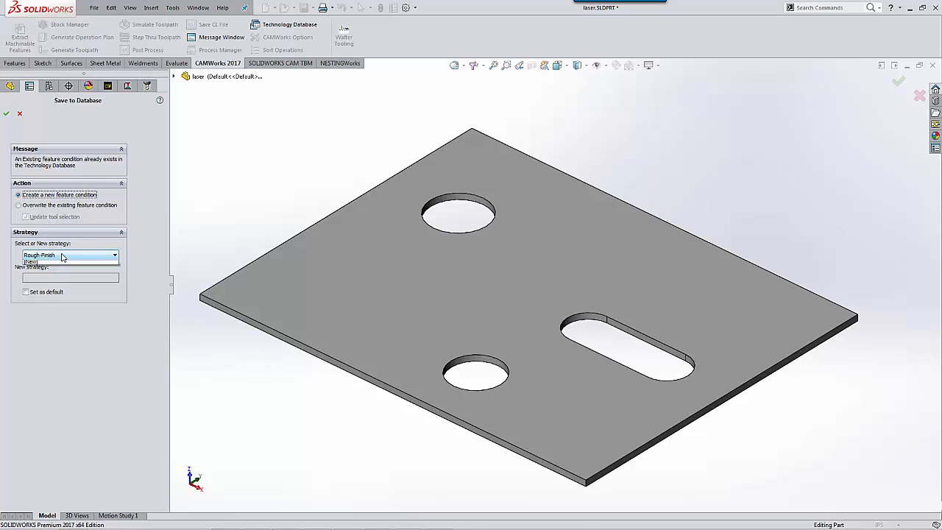
left_click(99, 309)
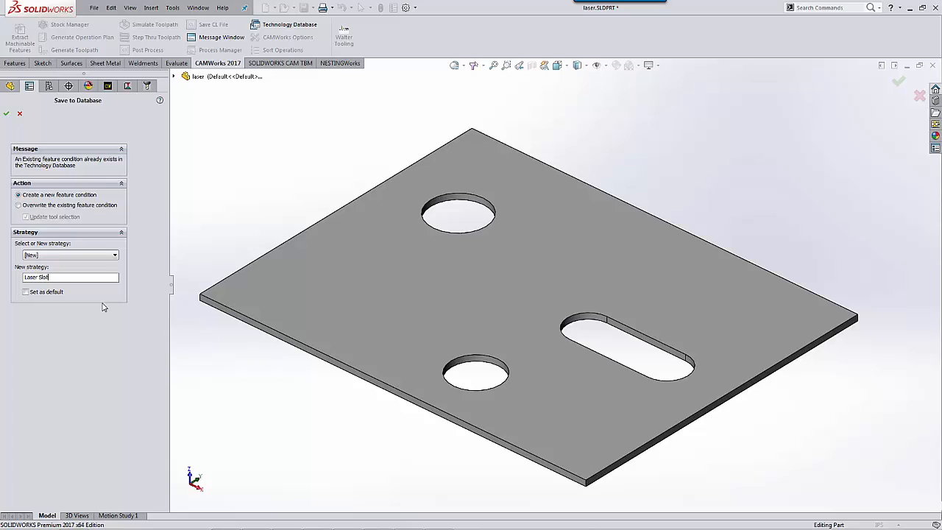
left_click(27, 292)
left_click(6, 113)
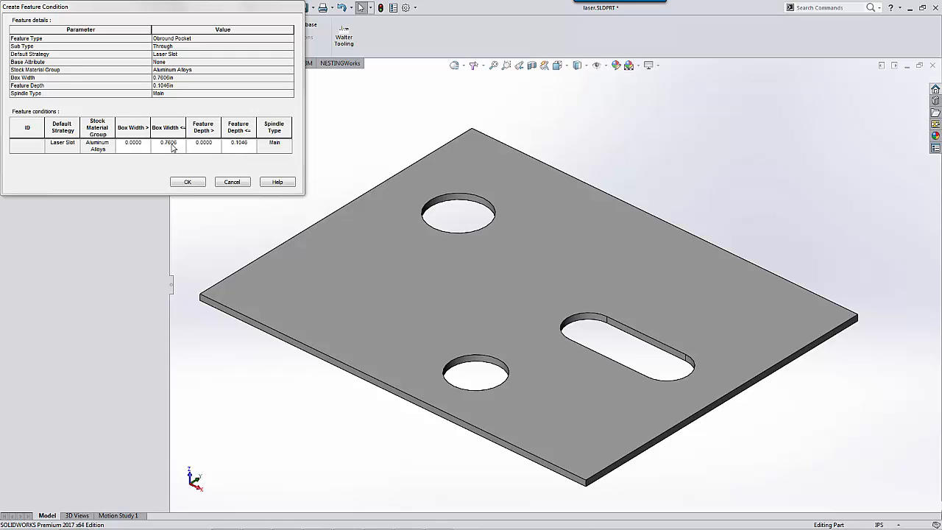
Step: Set the Laser Slot condition's maximum feature depth to 0.25 and maximum box width to 1.00, and create the condition
left_click(246, 144)
left_click_drag(251, 143, 218, 144)
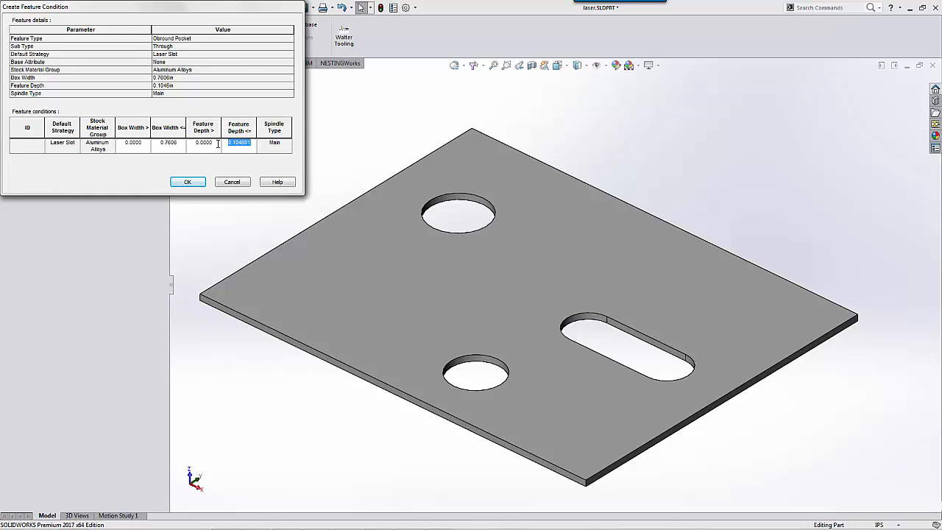
key("BackSpace")
left_click(179, 143)
double_click(181, 142)
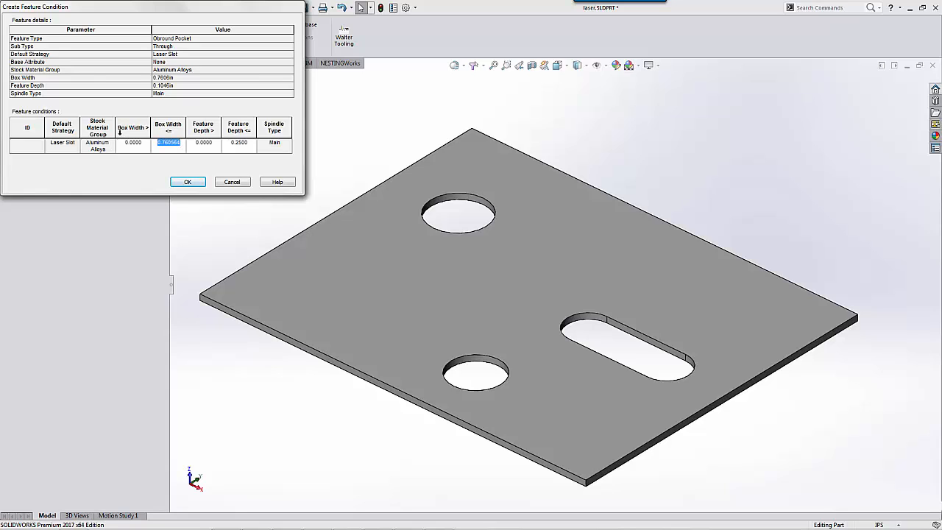
type("1.00")
left_click(188, 182)
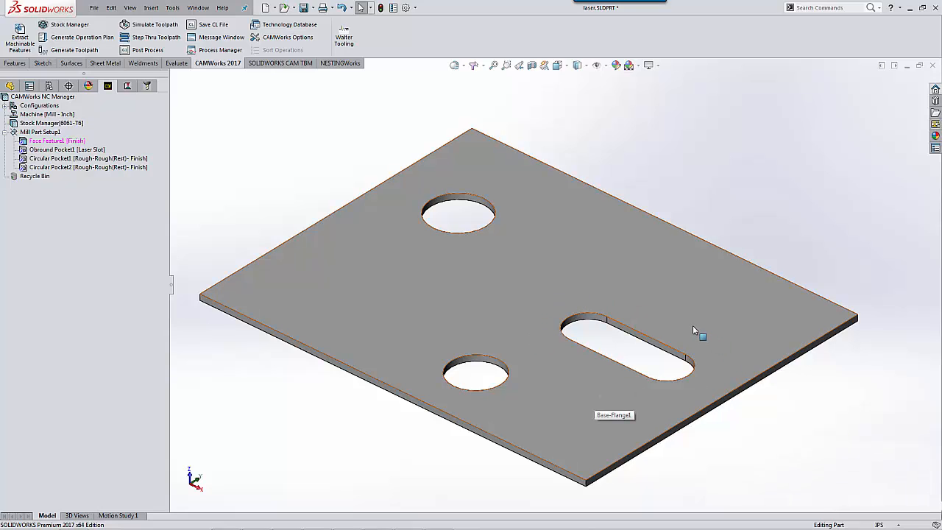
Step: Save the operation plan of Circular Pocket1 as a new feature condition with a new default strategy named Laser Circle
right_click(66, 159)
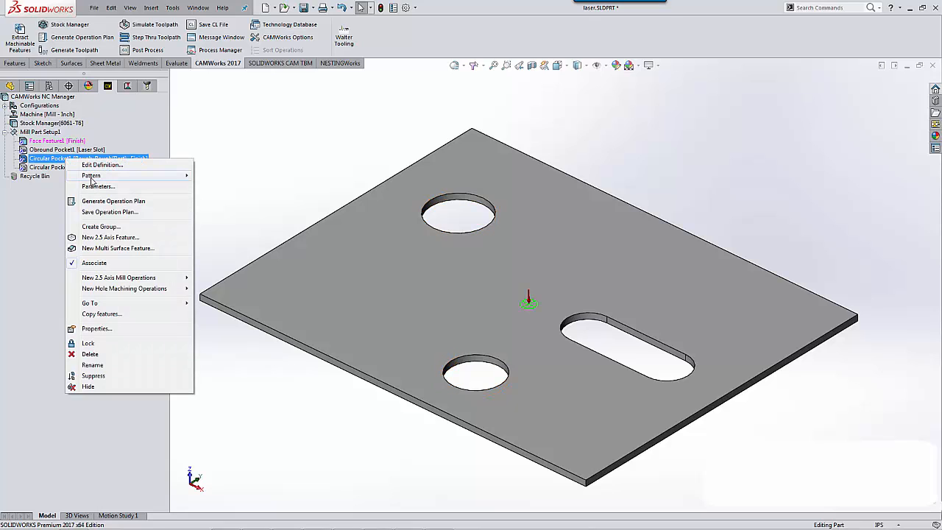
mouse_move(96, 177)
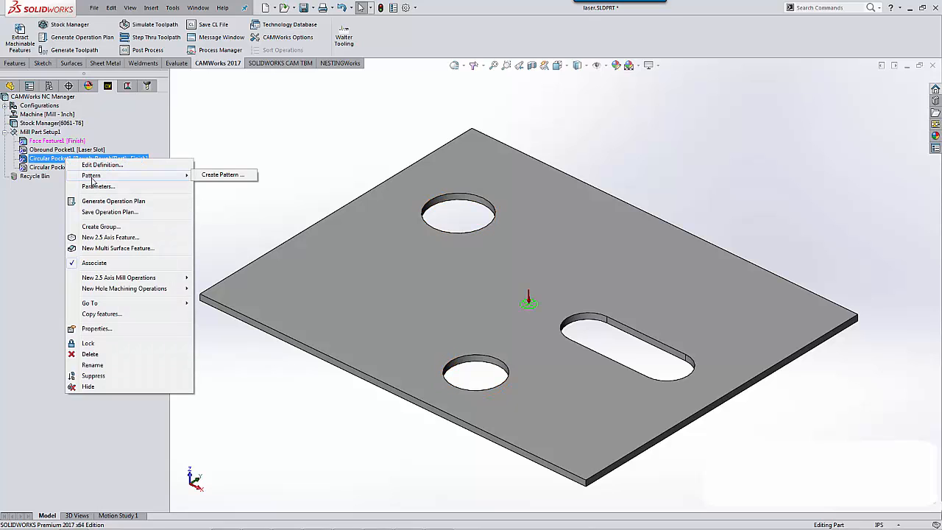
left_click(116, 212)
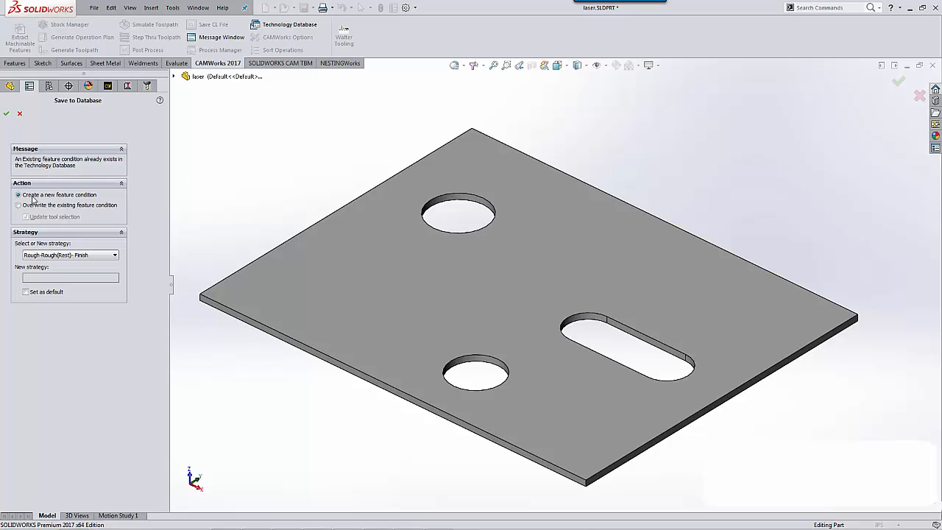
left_click(52, 256)
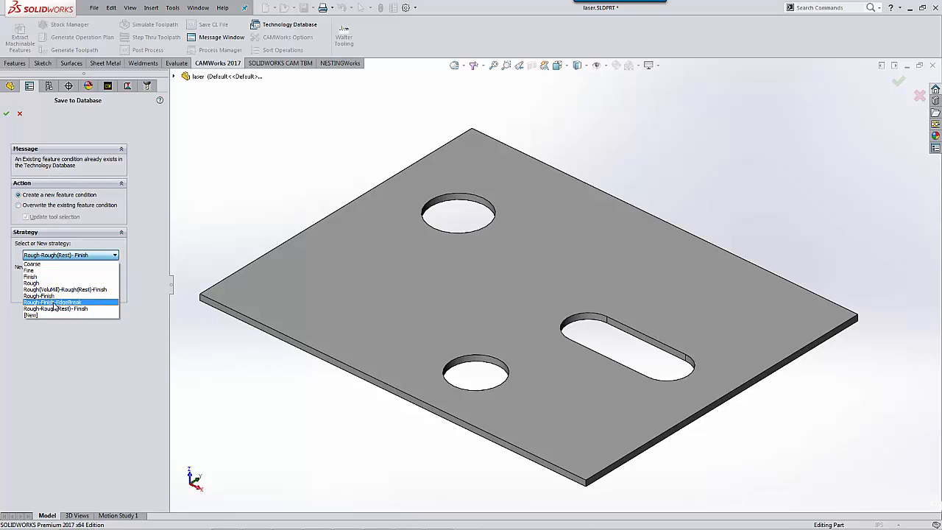
left_click(40, 264)
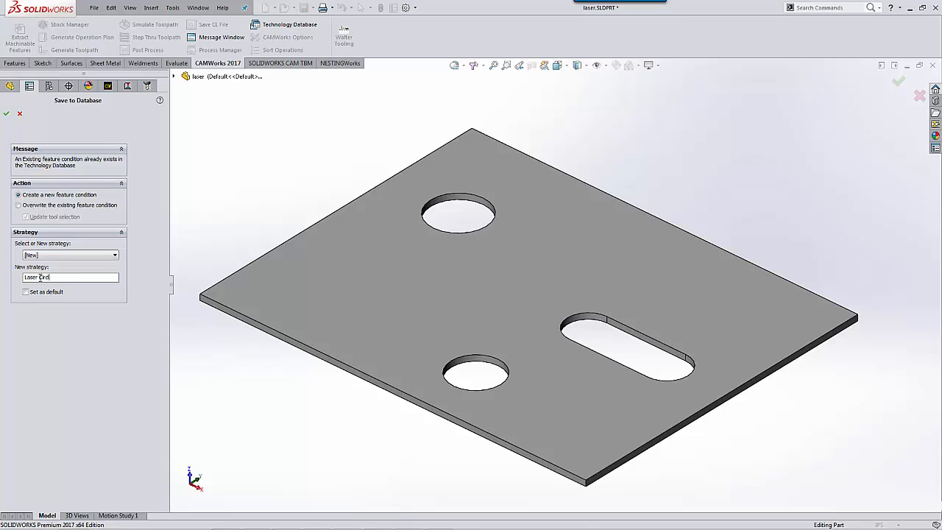
left_click(26, 291)
left_click(7, 114)
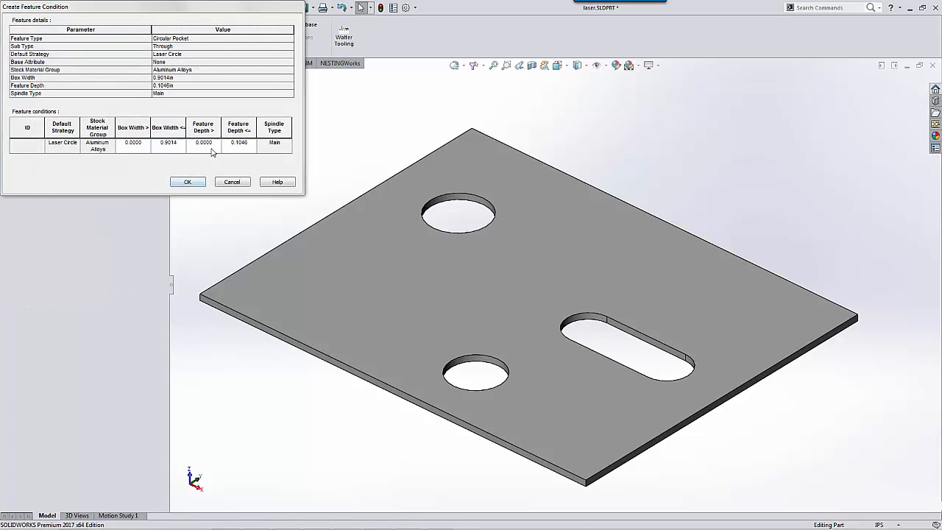
Step: Set the Laser Circle condition's maximum feature depth to 0.250 and maximum box width to 6, and create the condition
left_click(251, 144)
left_click_drag(250, 143, 227, 143)
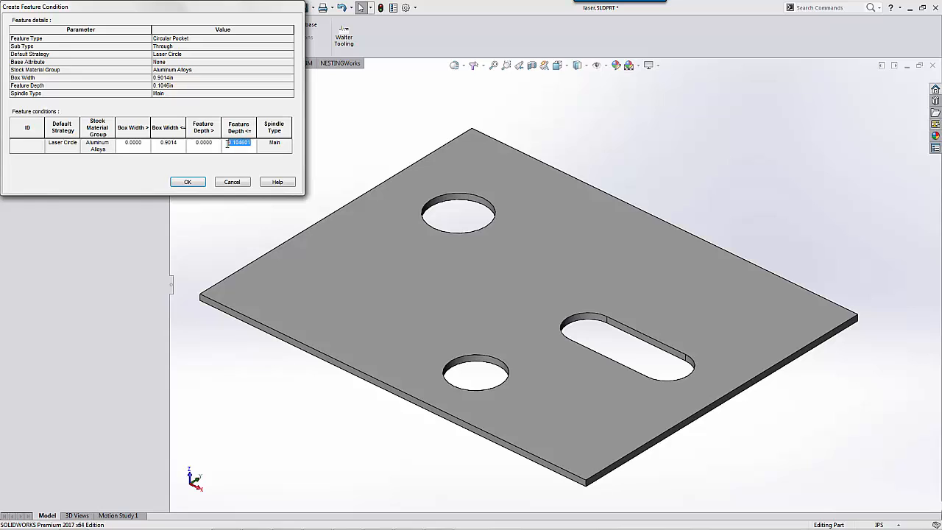
type(".250")
left_click(183, 143)
left_click_drag(184, 143, 158, 143)
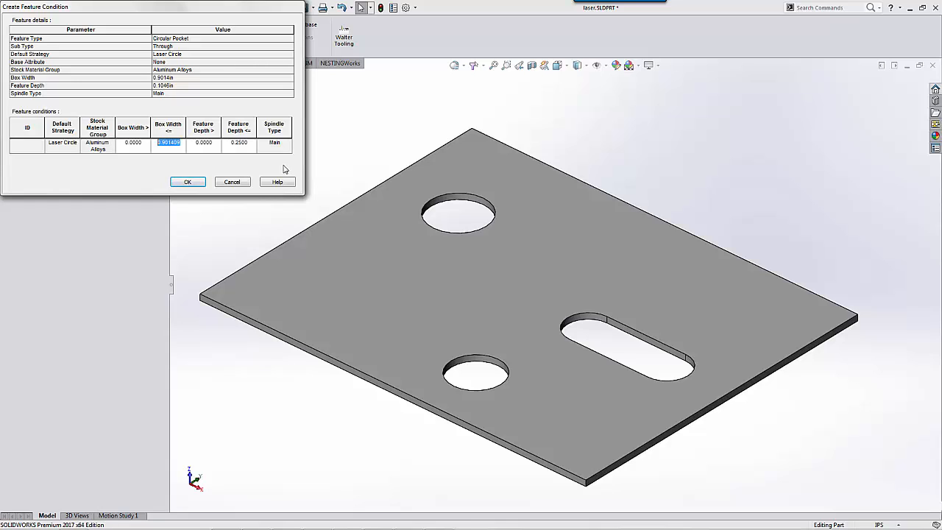
type("6")
left_click(184, 182)
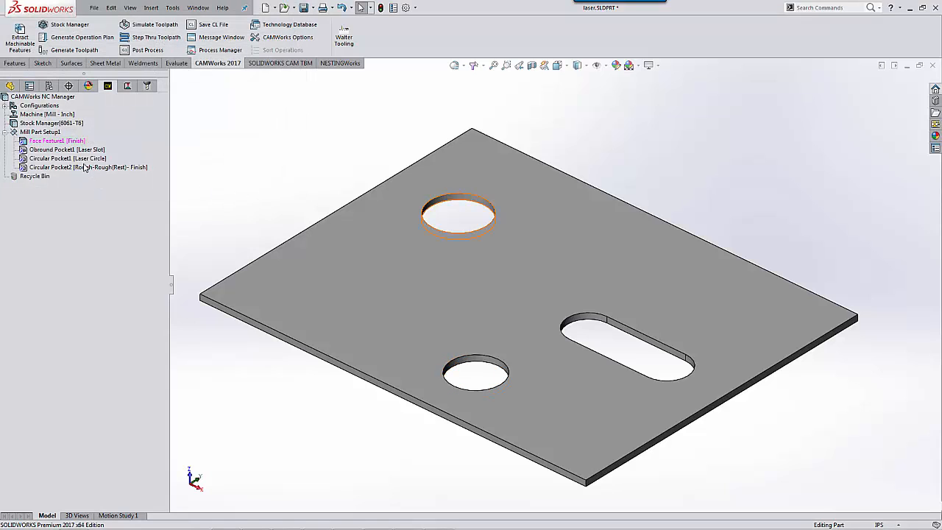
Step: Save the part and delete Mill Part Setup1 with all its dependent items
left_click(303, 7)
right_click(37, 133)
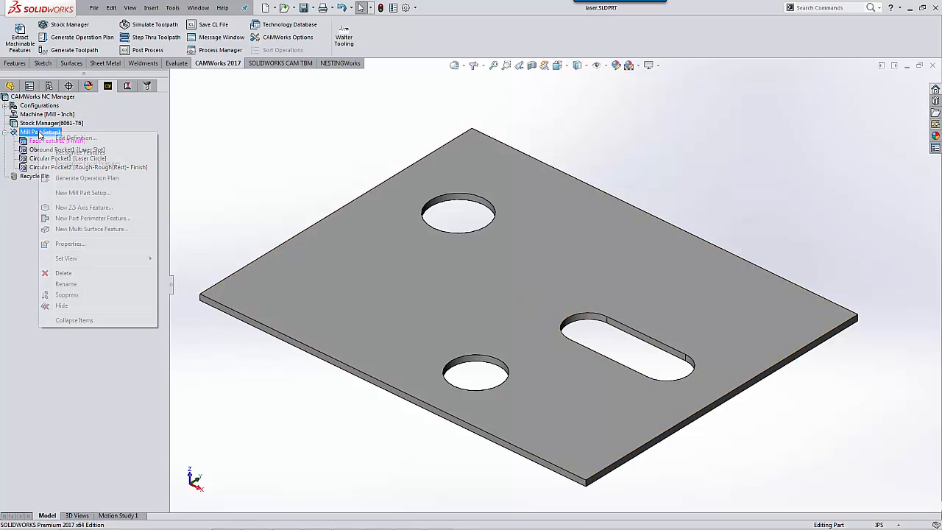
left_click(85, 273)
left_click(510, 290)
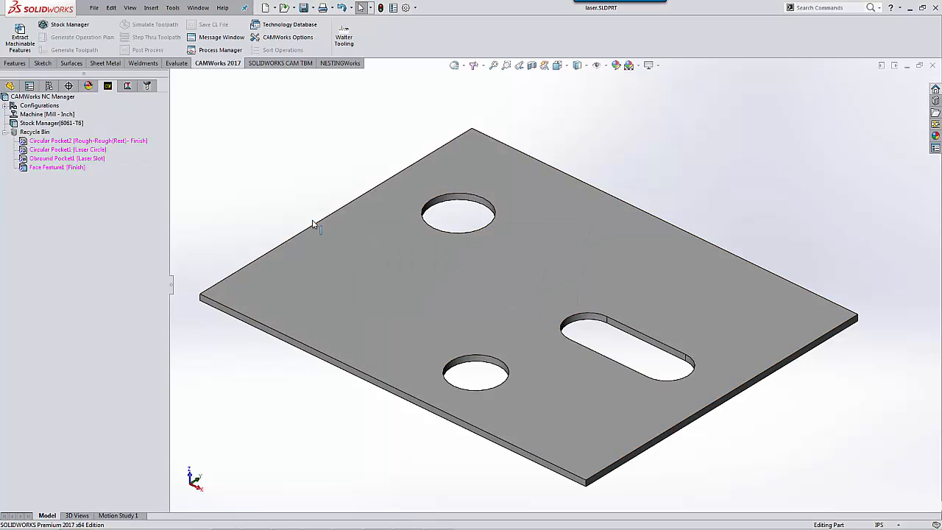
Step: Empty the Recycle Bin of the features deleted with the mill part setup
right_click(20, 132)
left_click(43, 145)
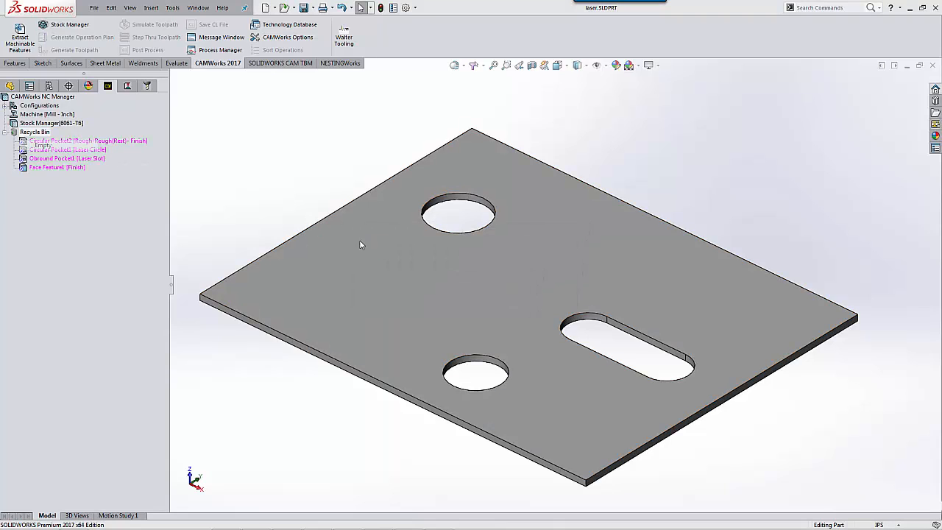
key("Return")
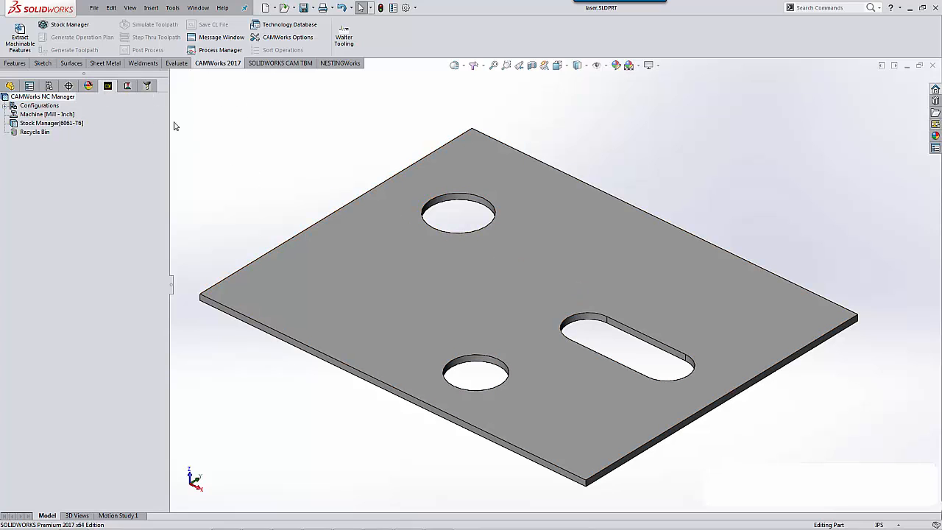
Step: Extract the machinable features and check the generated contour operations and the strategies assigned to the pockets
left_click(24, 43)
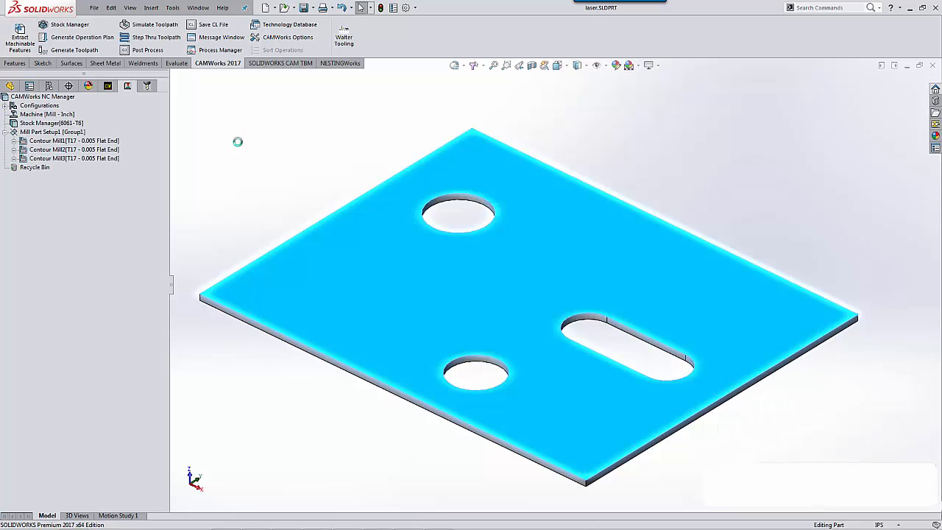
mouse_move(99, 144)
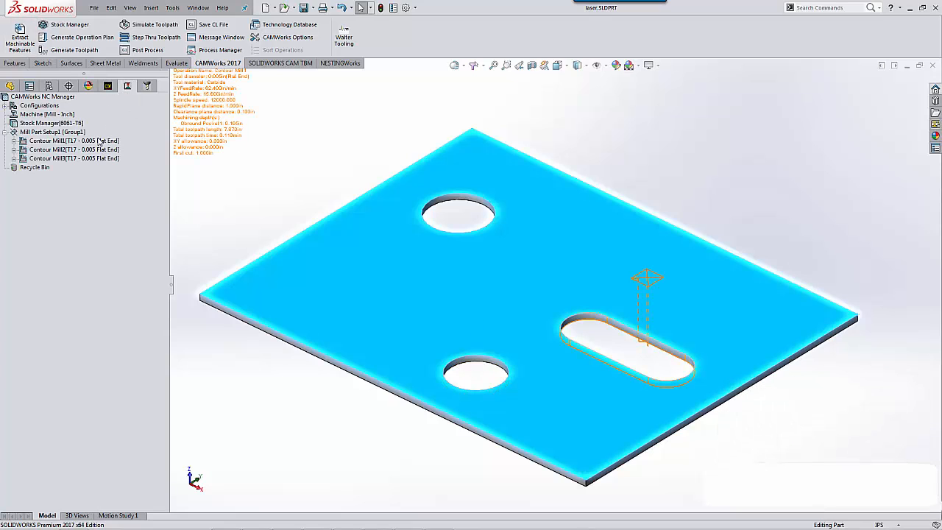
left_click(107, 86)
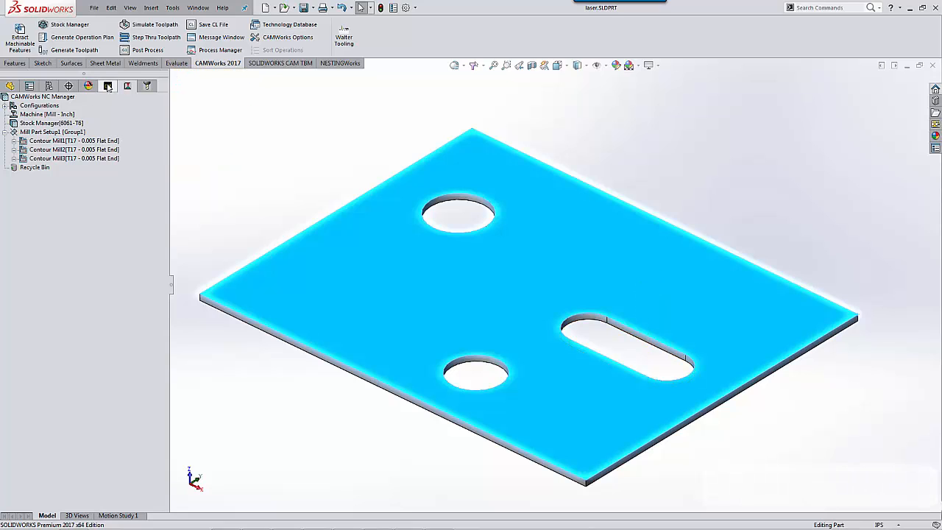
left_click(85, 151)
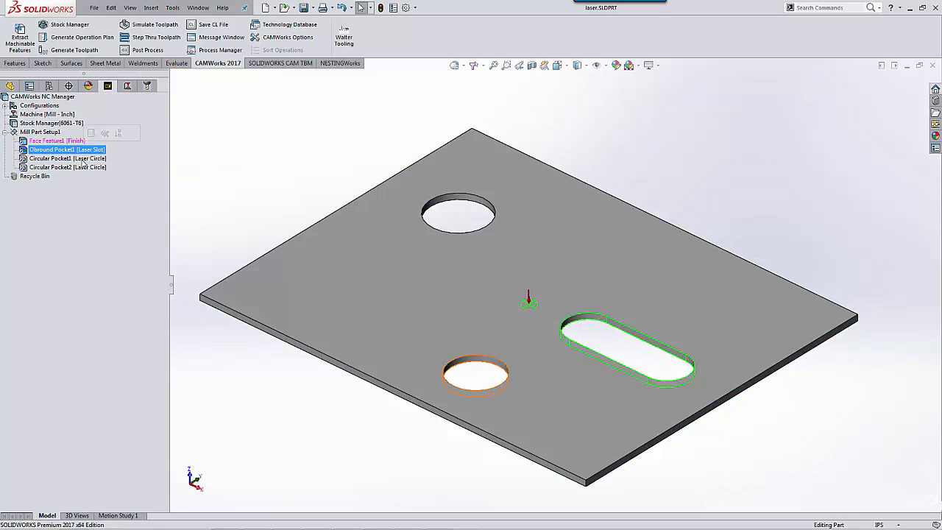
left_click(83, 167)
left_click(77, 158)
left_click(127, 85)
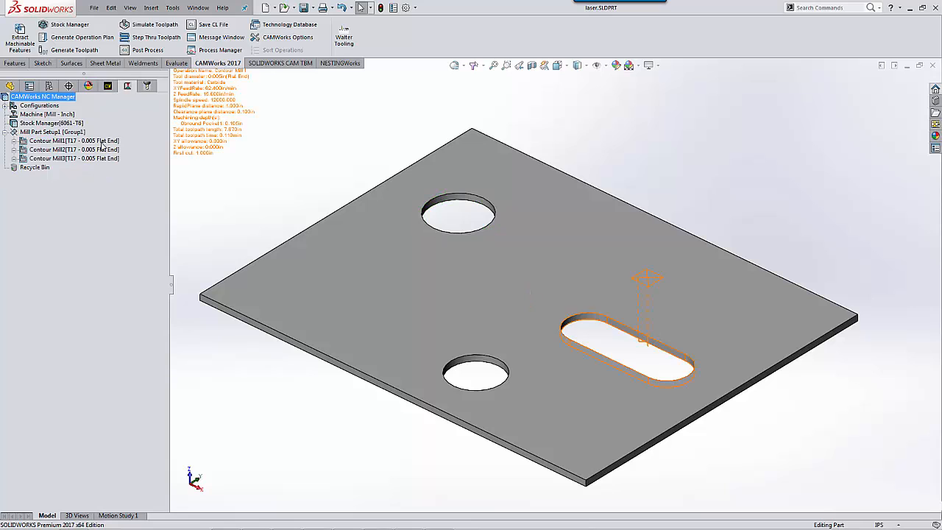
left_click(107, 85)
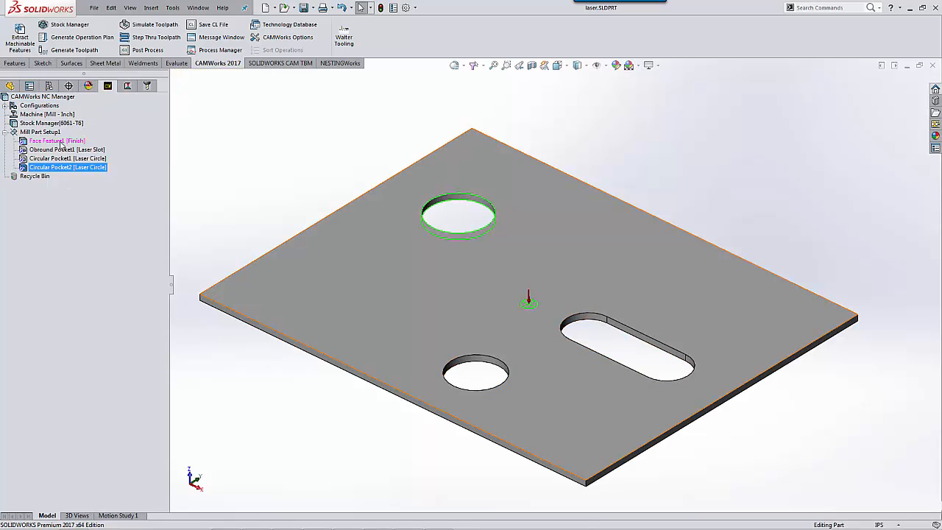
Step: Exclude Face from the mill feature types to recognize and extract the machinable features again
left_click(287, 39)
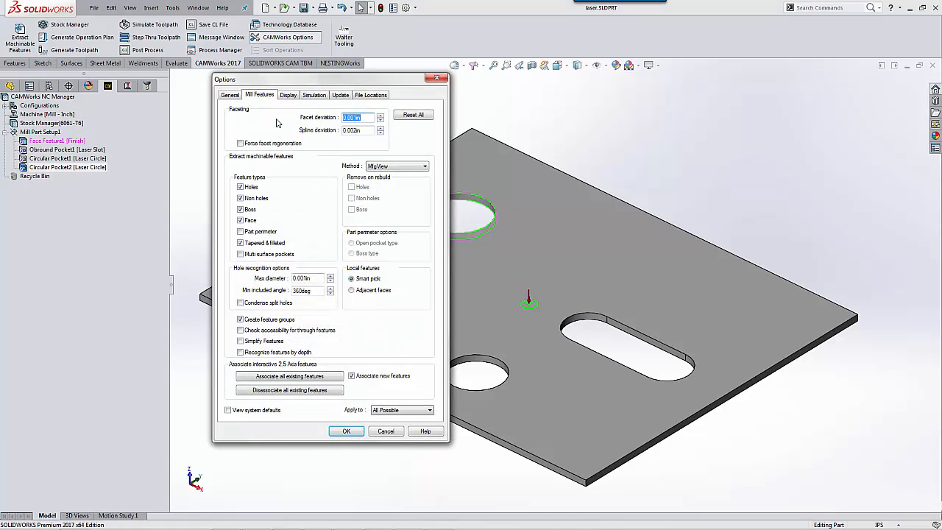
left_click(240, 221)
left_click(344, 431)
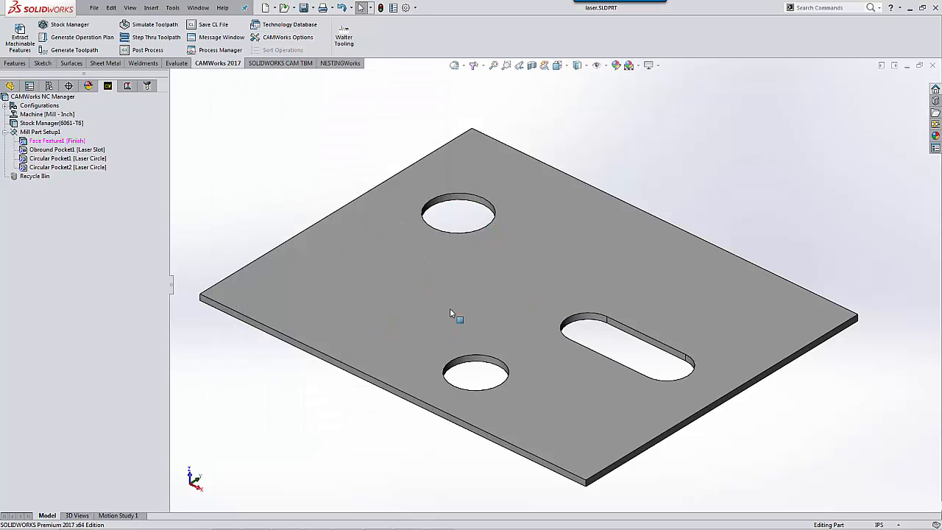
left_click(20, 39)
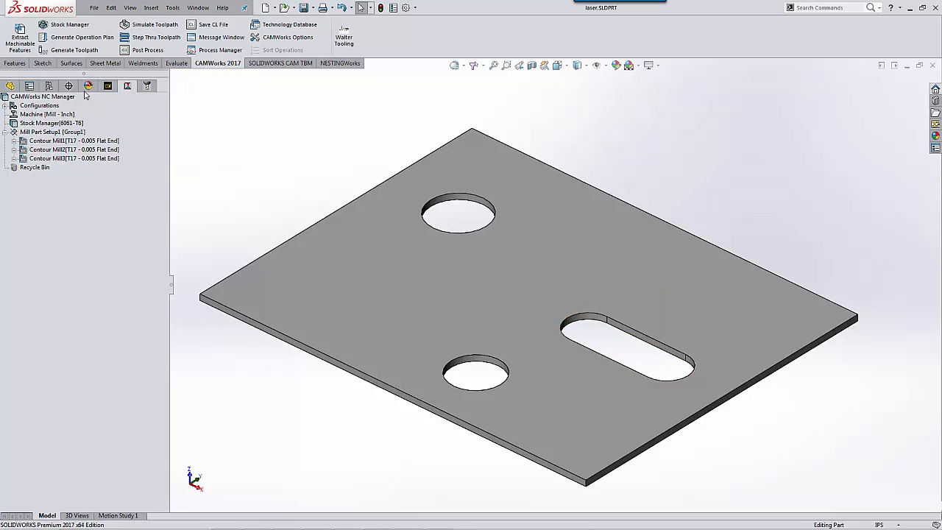
Step: Delete Face Feature1 from Mill Part Setup1 and empty the Recycle Bin
left_click(108, 87)
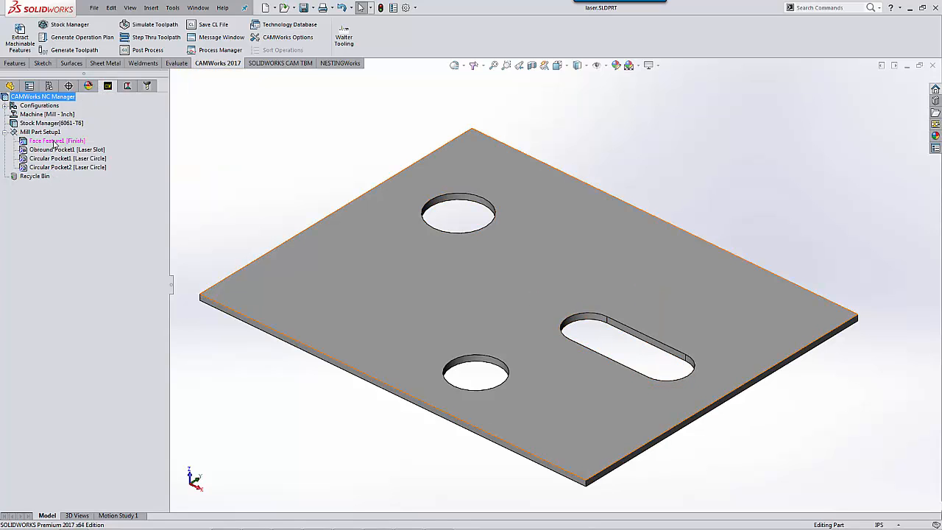
left_click(55, 141)
key("Delete")
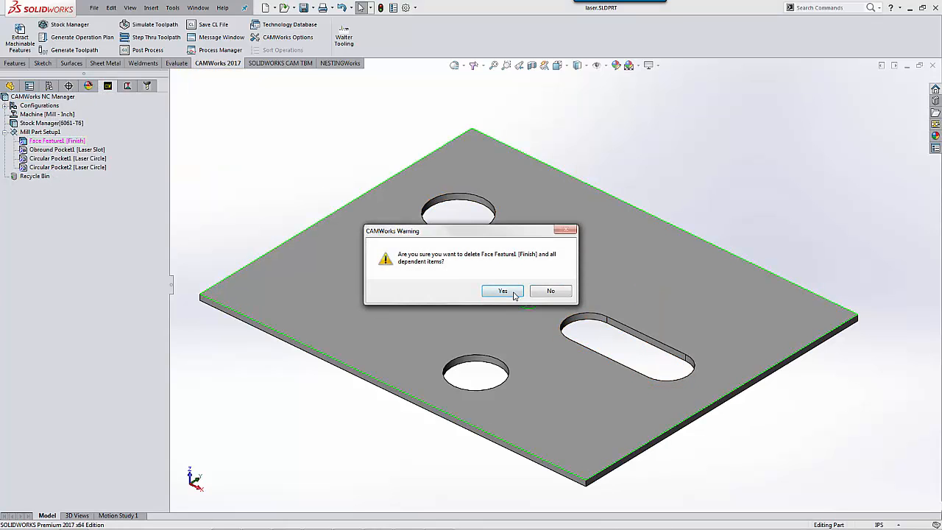
left_click(508, 292)
right_click(46, 171)
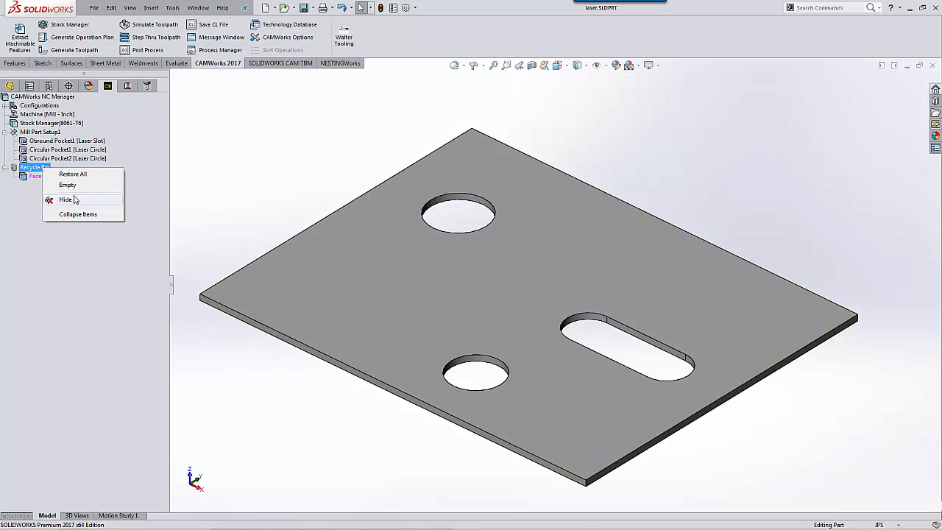
left_click(64, 186)
left_click(486, 291)
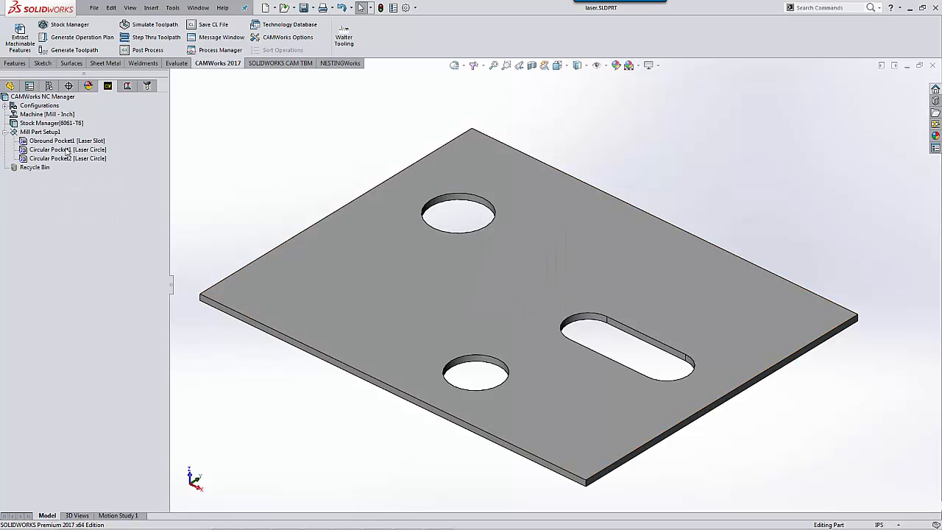
Step: Start a sketch on the plate's upper face and draw a circle of about 0.52 in radius beside the two round holes
left_click(383, 290)
left_click(427, 252)
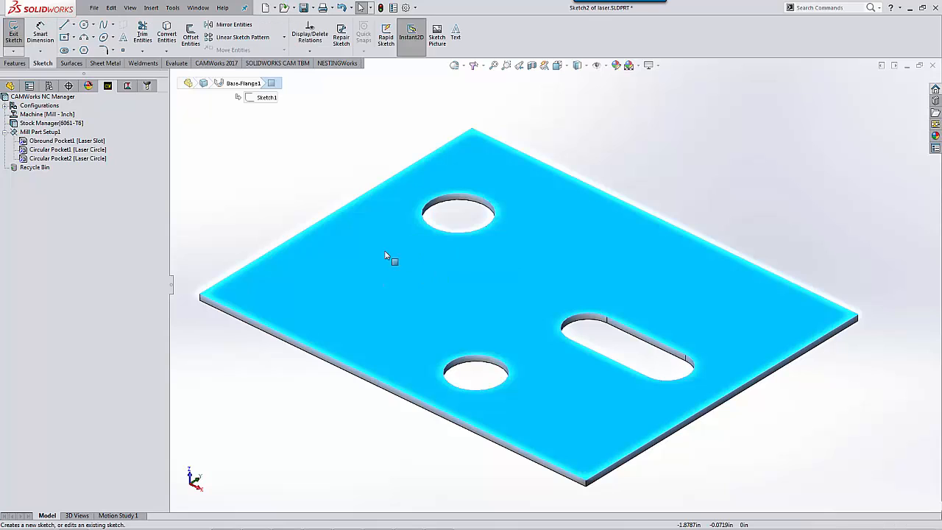
left_click(84, 24)
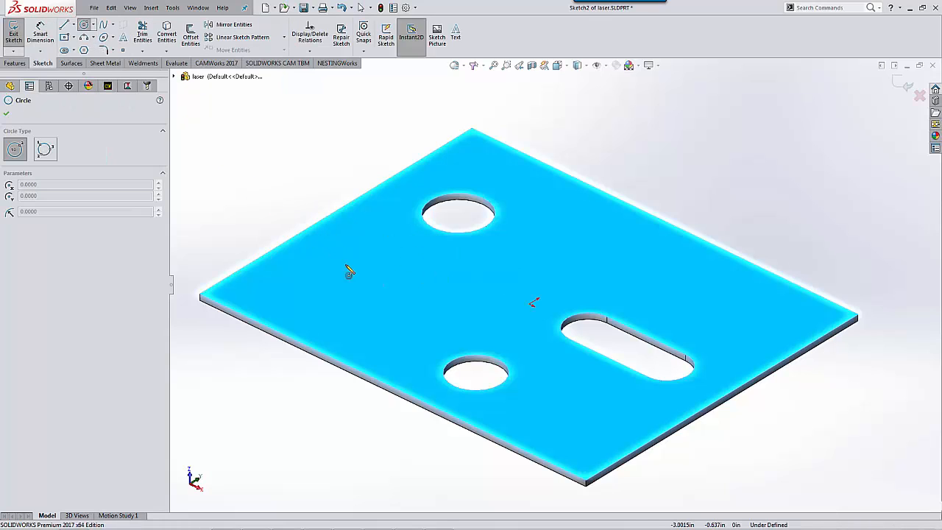
left_click(358, 278)
left_click(391, 290)
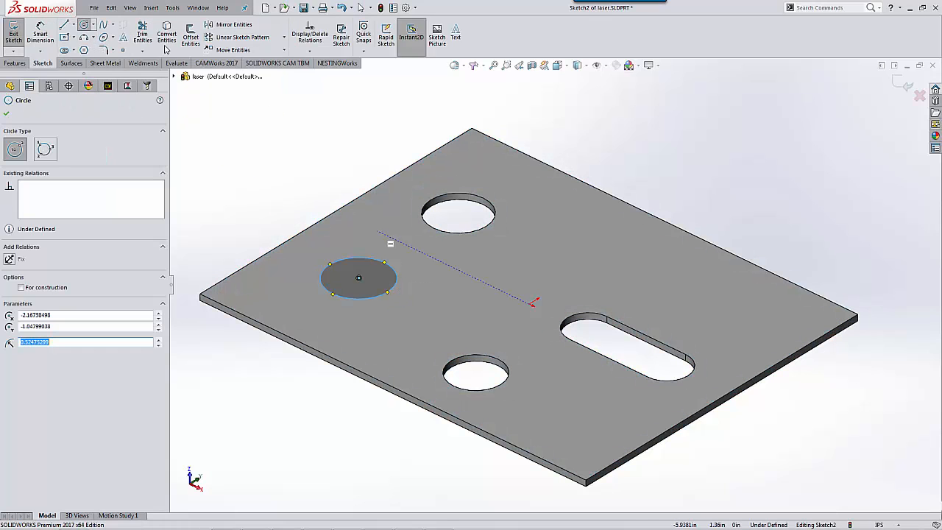
Step: Sketch a centerpoint slot about 2.38 in long and 0.97 in wide mid-plate, crosswise to the existing slot
left_click(64, 51)
left_click(536, 277)
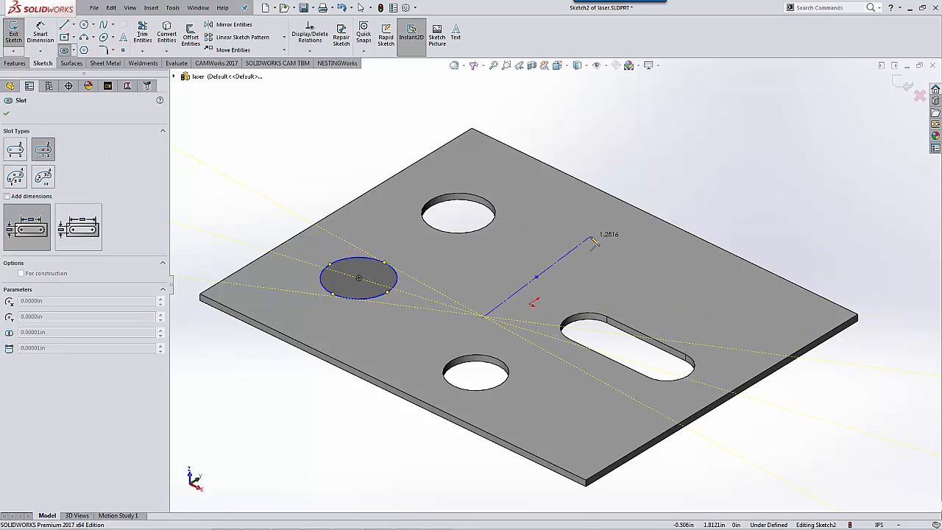
left_click(591, 239)
left_click(613, 254)
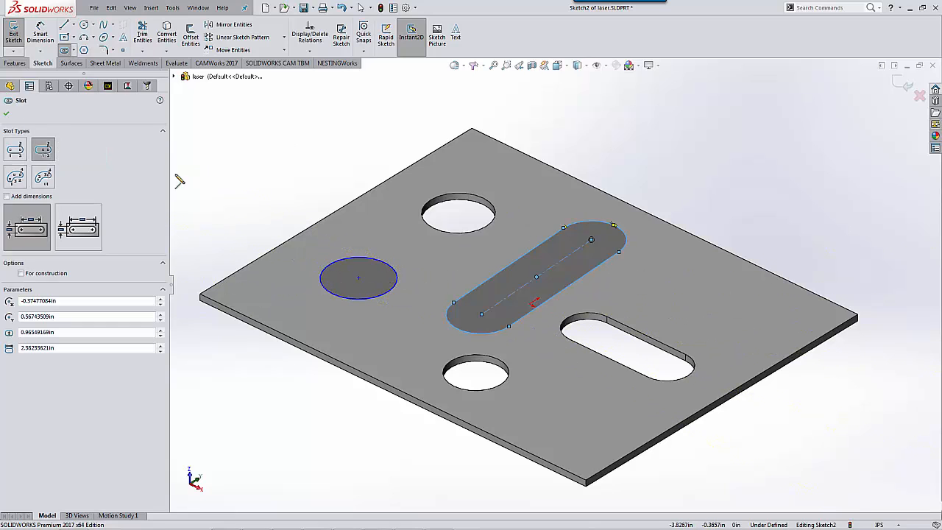
Step: Cut the circle and slot sketch through the whole plate with an Extruded Cut set to Through All
left_click(15, 64)
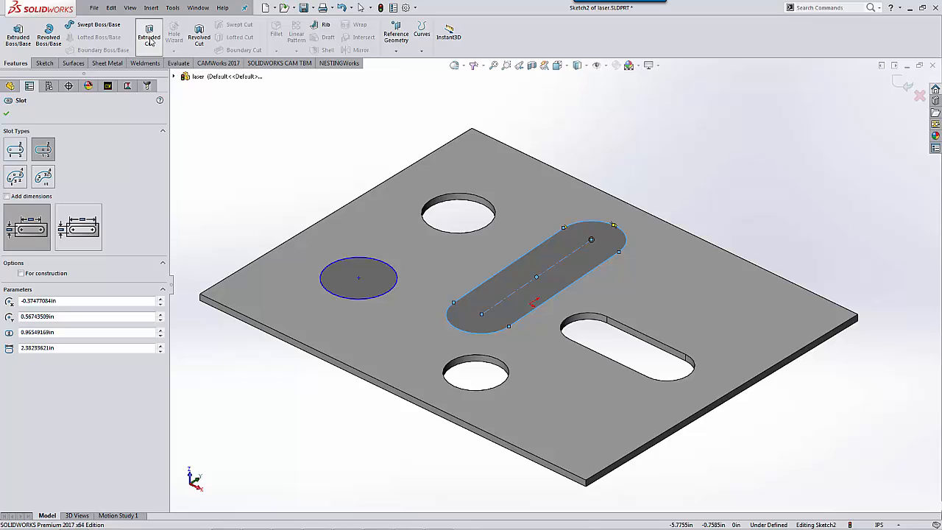
left_click(149, 36)
left_click(59, 174)
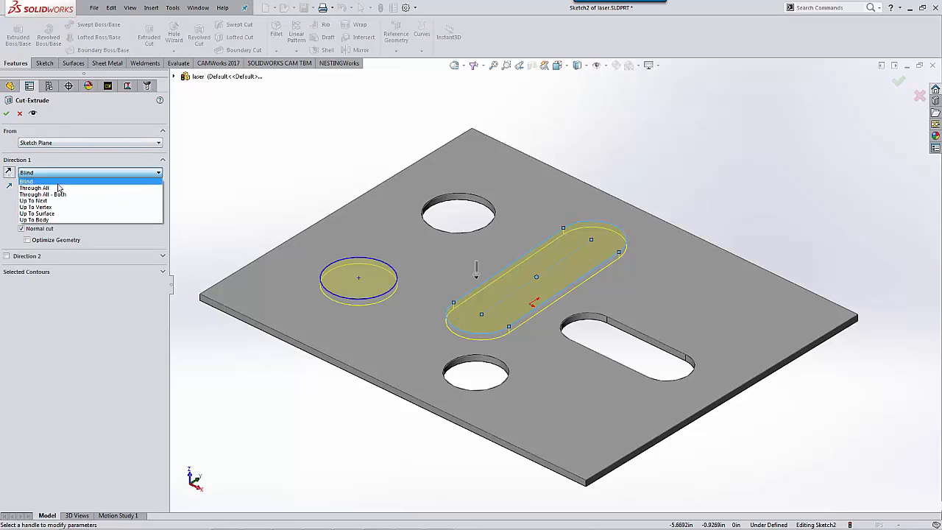
left_click(37, 188)
left_click(6, 113)
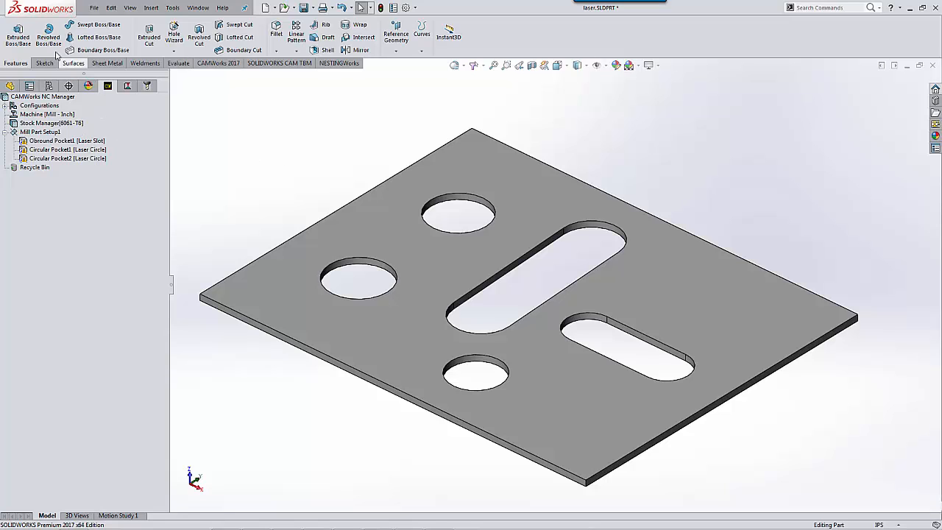
Step: Extract the machinable features again and review the strategies and contour operations assigned to the plate's cutouts
left_click(219, 63)
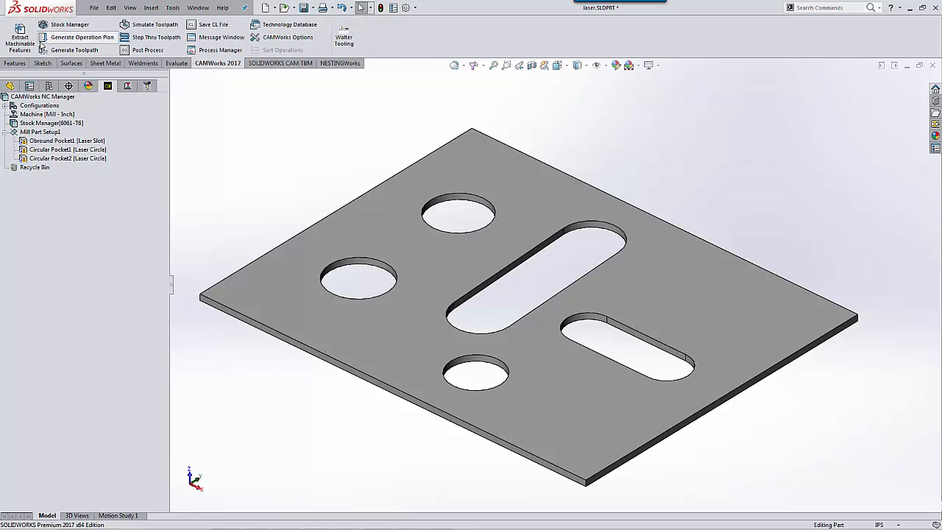
left_click(19, 37)
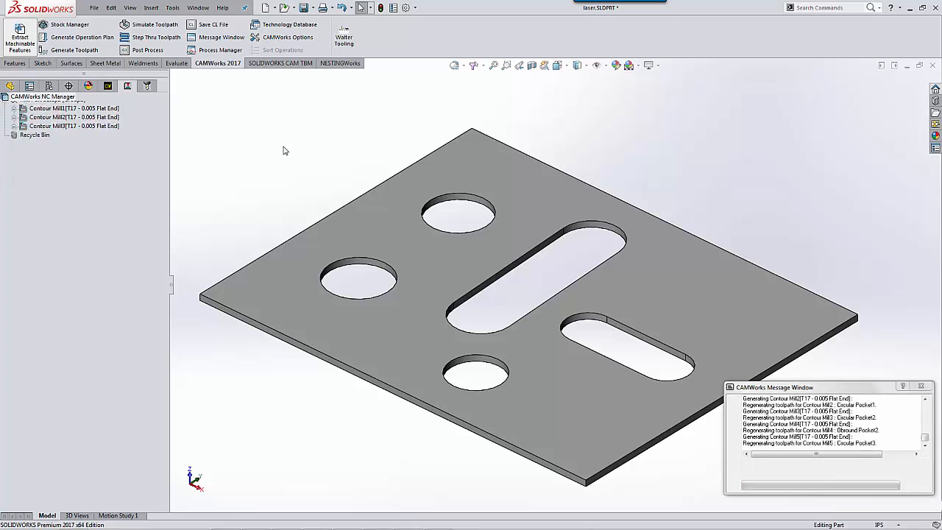
left_click(108, 85)
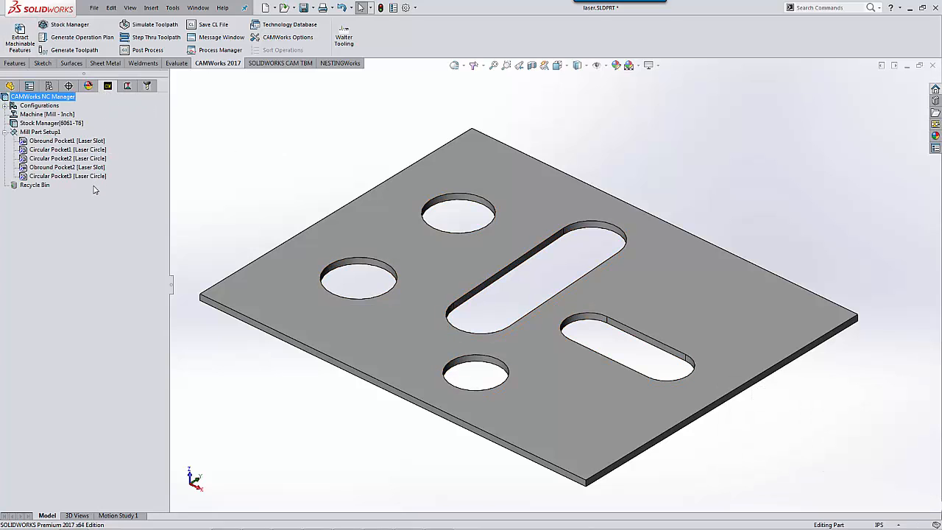
left_click(128, 86)
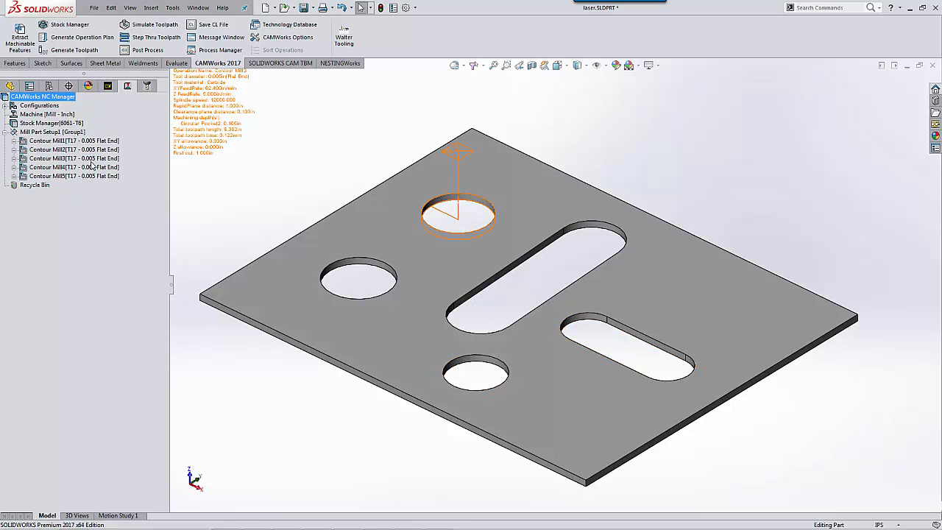